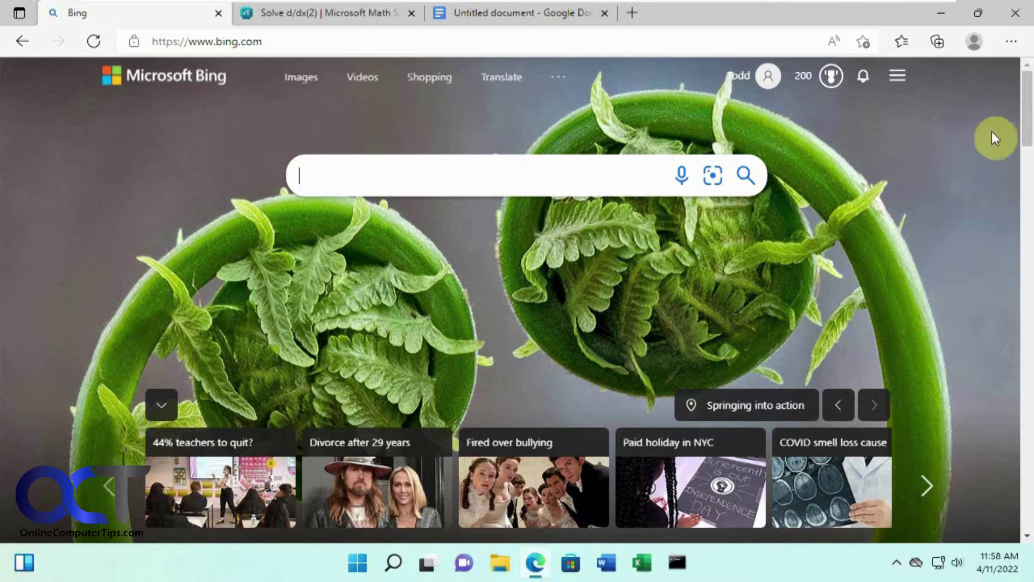
- Turn on the Math Solver button in Edge's Appearance settings so it appears on the toolbar
left_click(1011, 41)
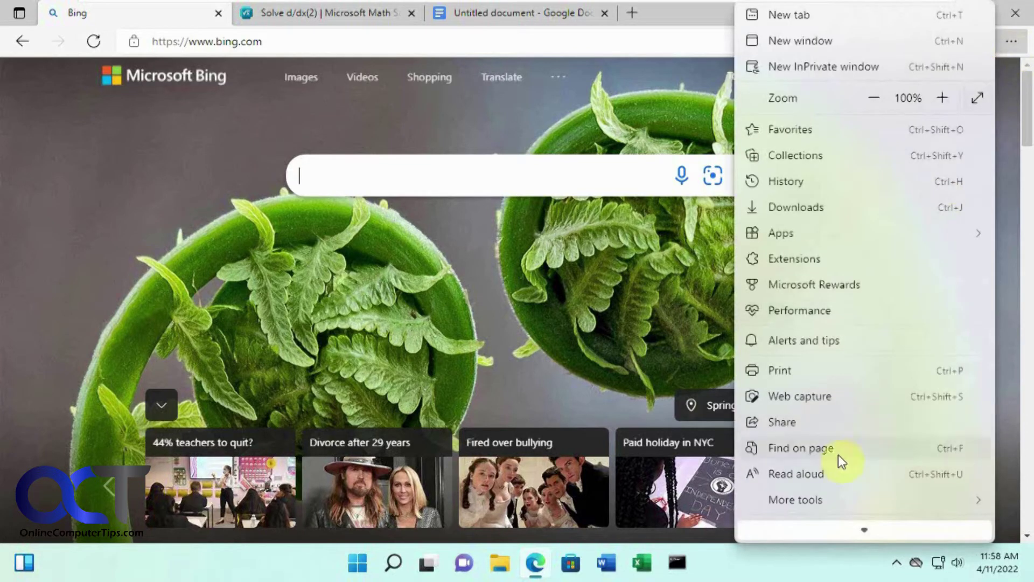
mouse_move(864, 537)
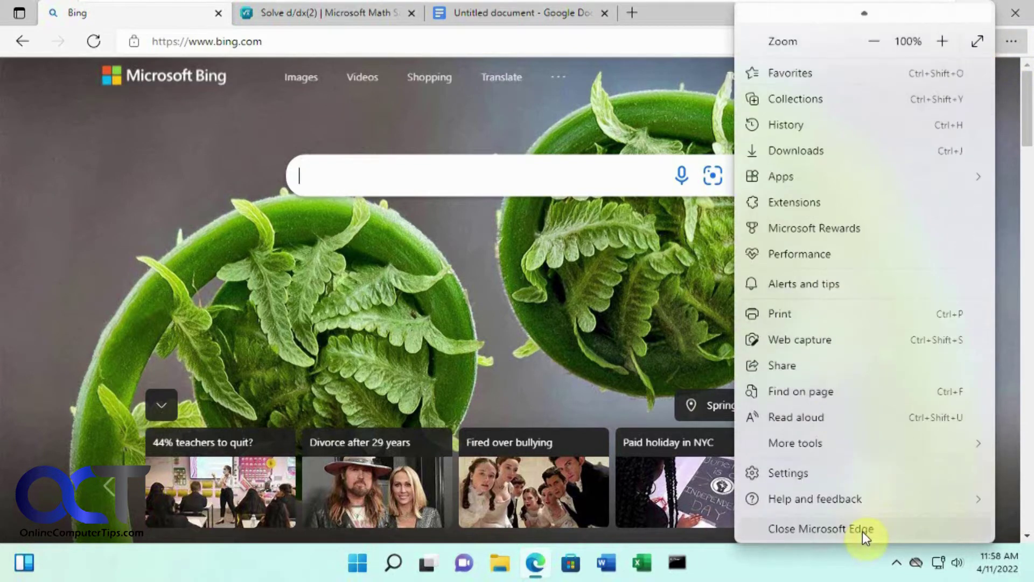
left_click(828, 470)
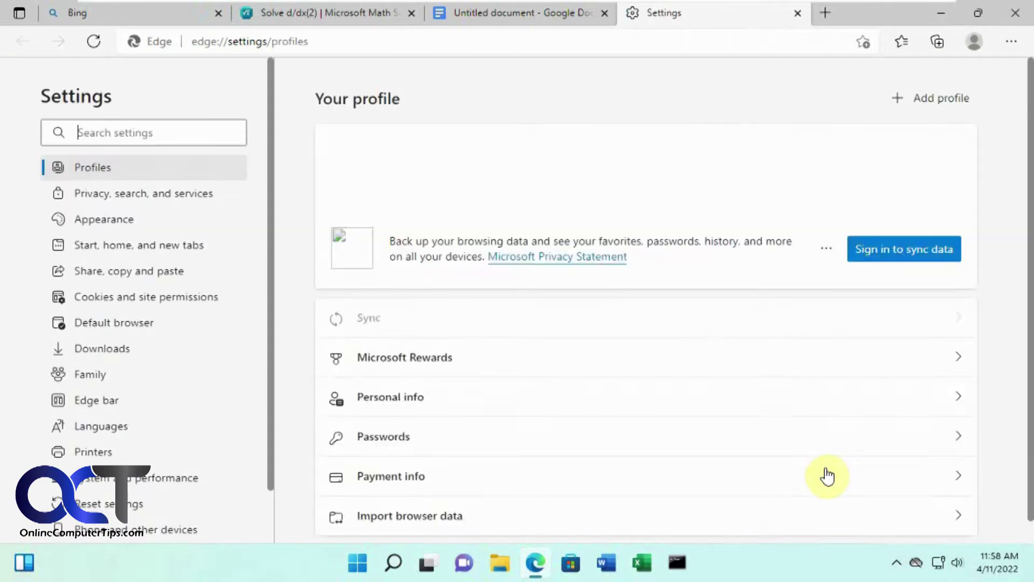
left_click(123, 221)
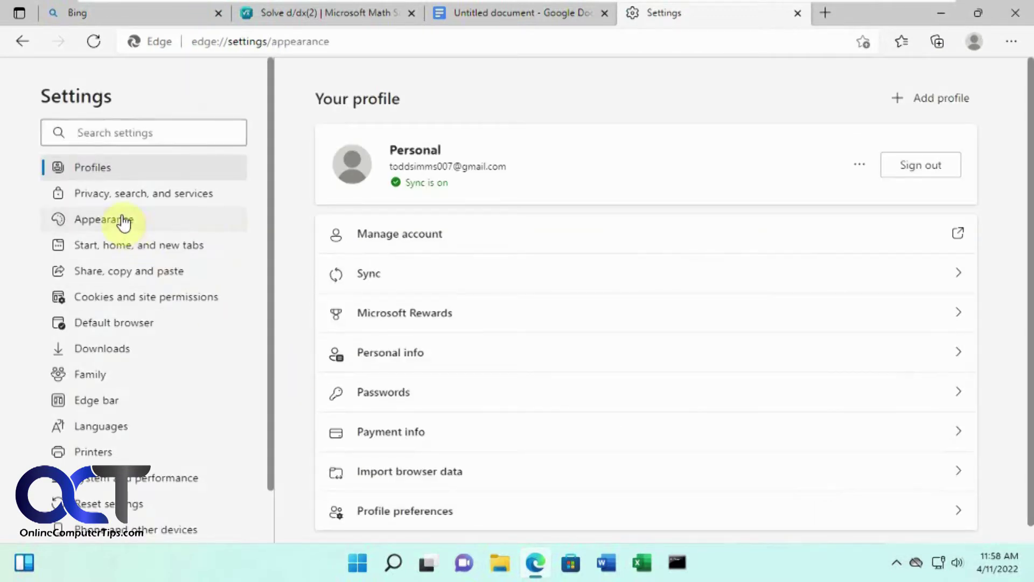
scroll(617, 329, "down", 5)
scroll(618, 330, "down", 4)
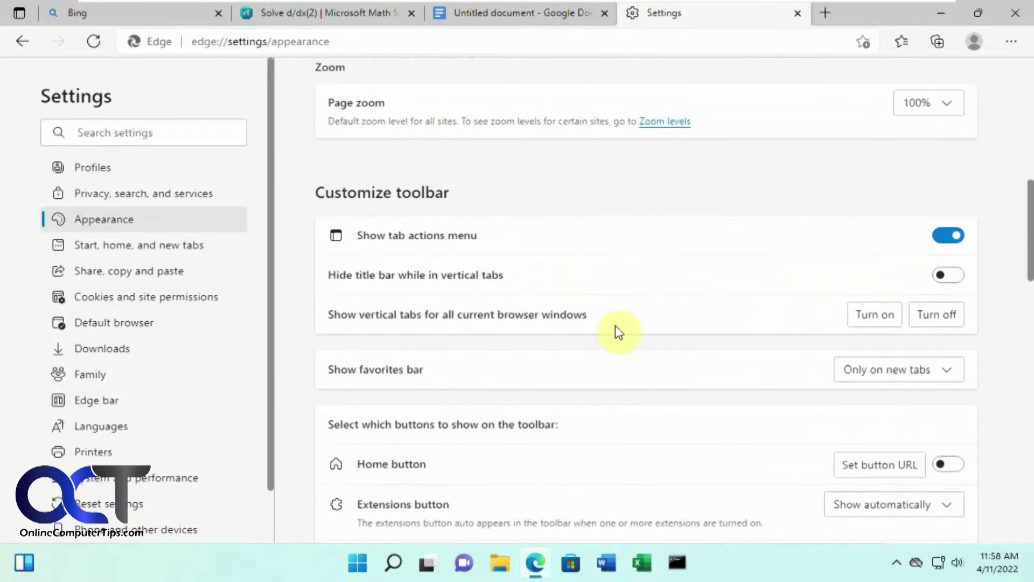
scroll(615, 326, "down", 4)
scroll(615, 326, "down", 4)
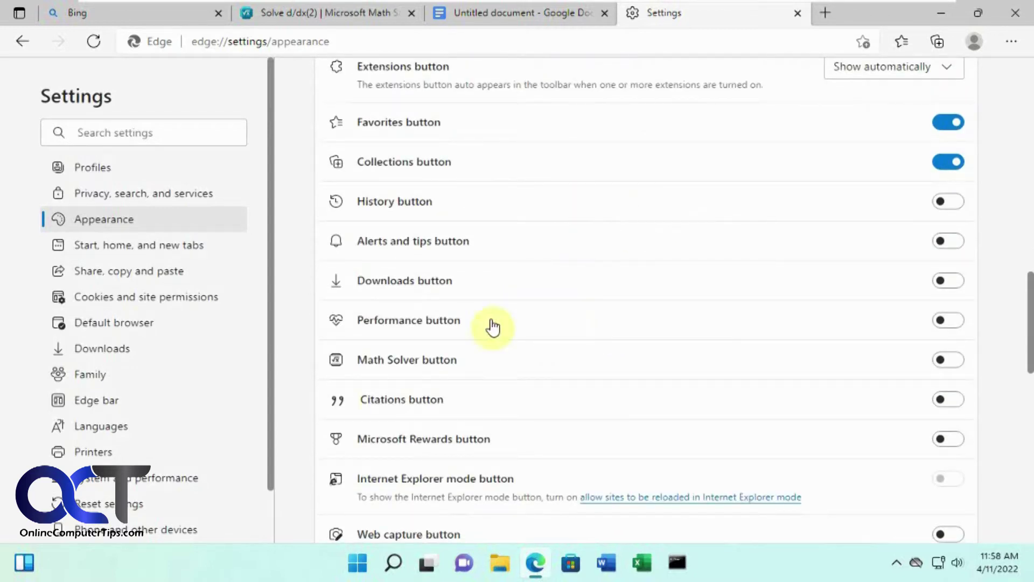
left_click(951, 362)
scroll(951, 151, "up", 4)
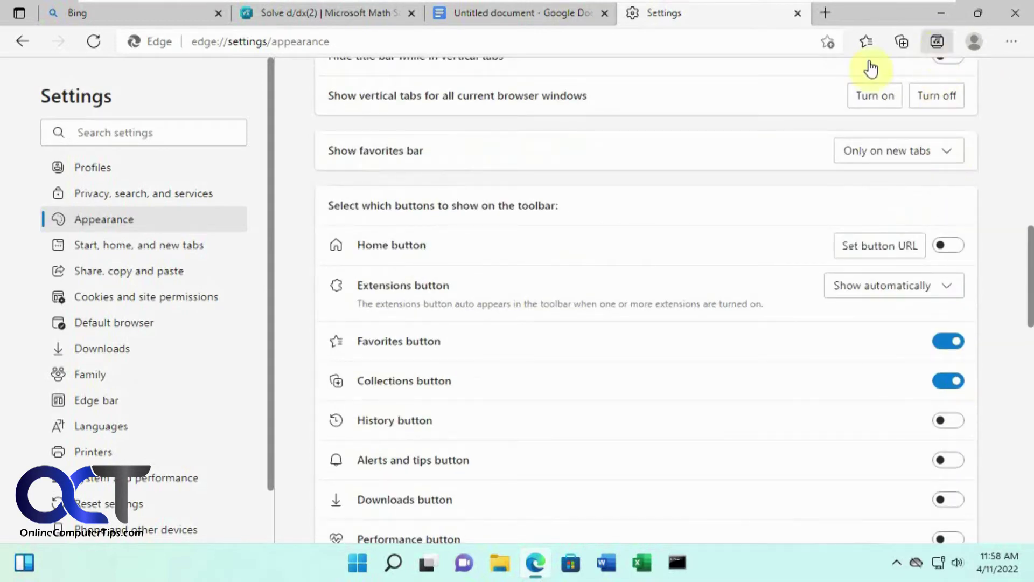
- Return to Bing and open the Math Solver sidebar past its intro, set to typing a problem
left_click(799, 13)
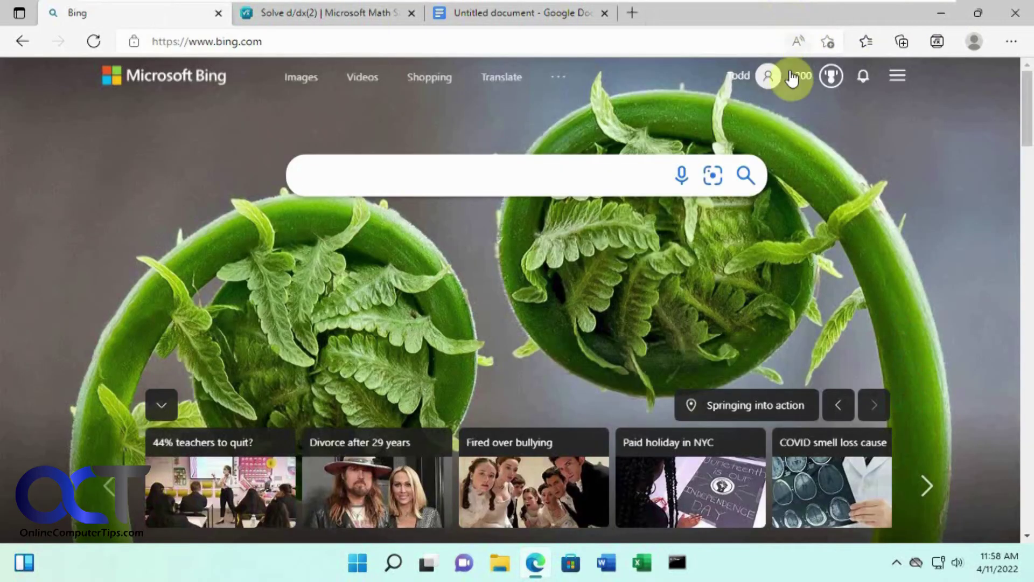
left_click(935, 42)
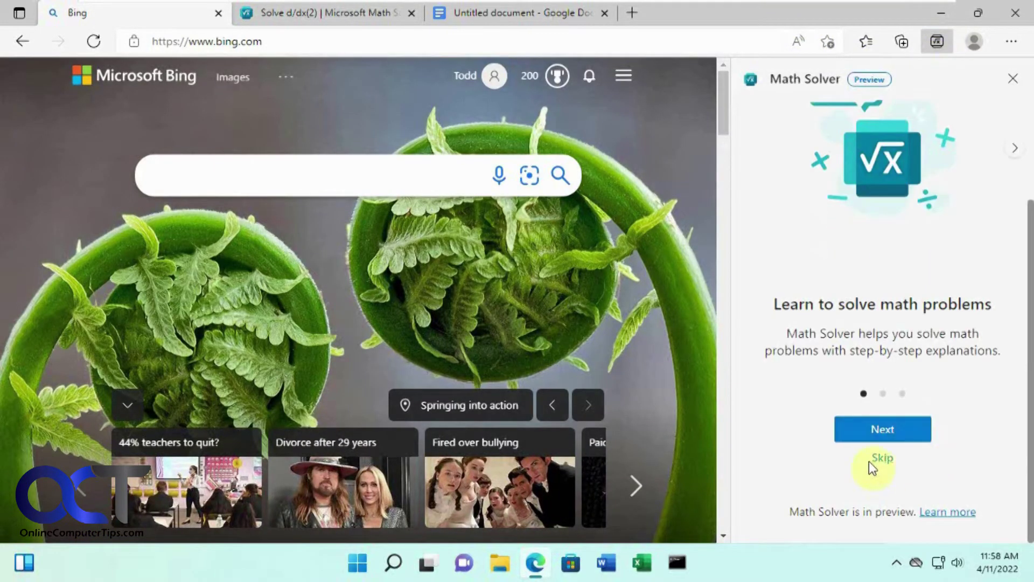
left_click(882, 459)
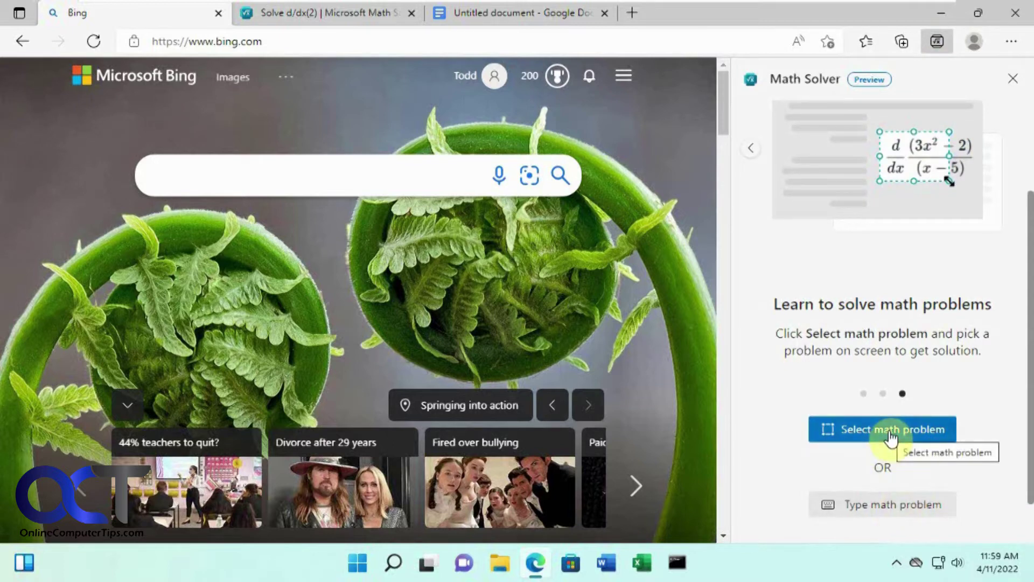
left_click(893, 507)
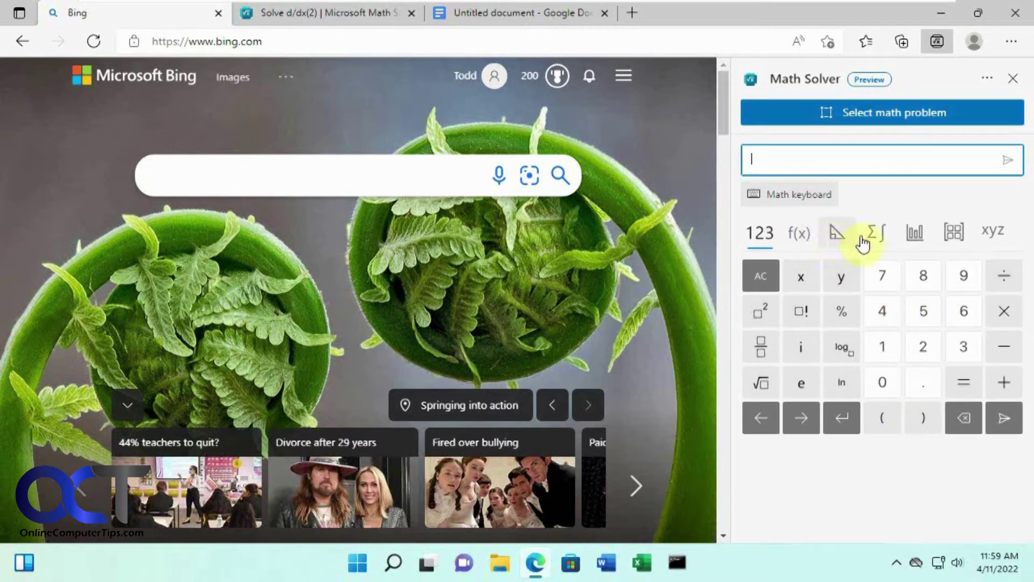
- Solve 4 × 5 on the math keyboard and show its solution steps
left_click(887, 317)
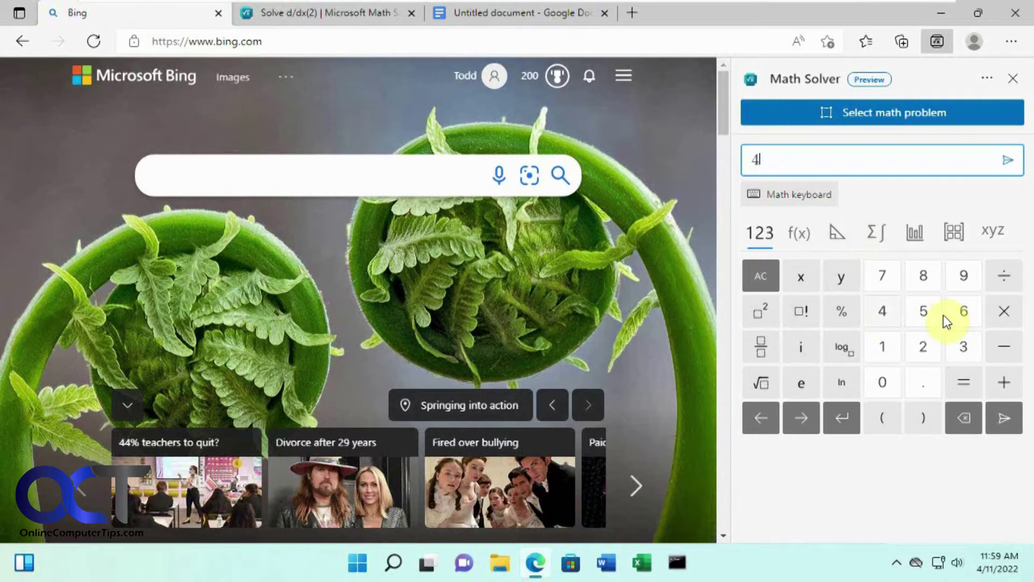
left_click(1005, 318)
left_click(1002, 418)
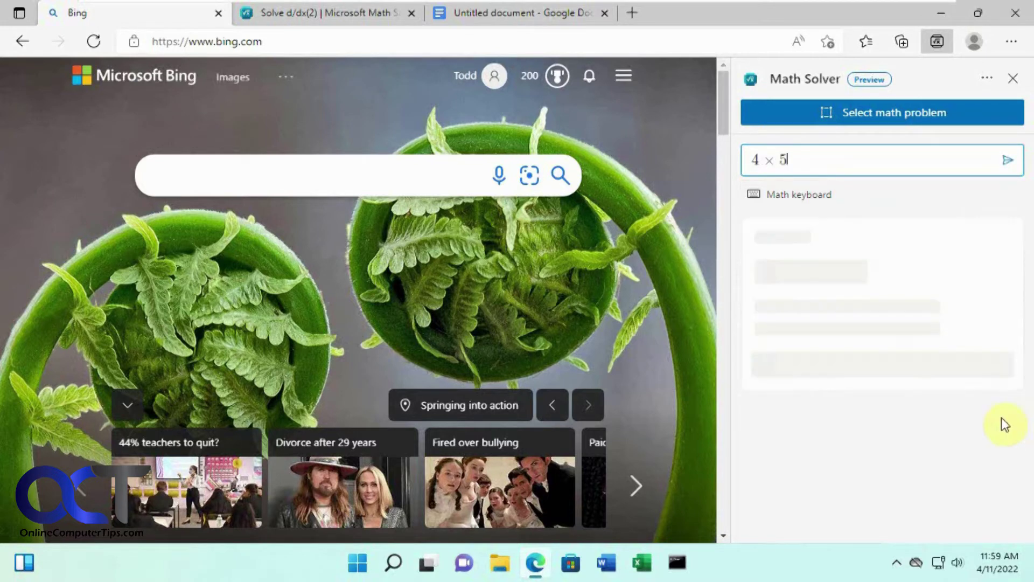
left_click(922, 324)
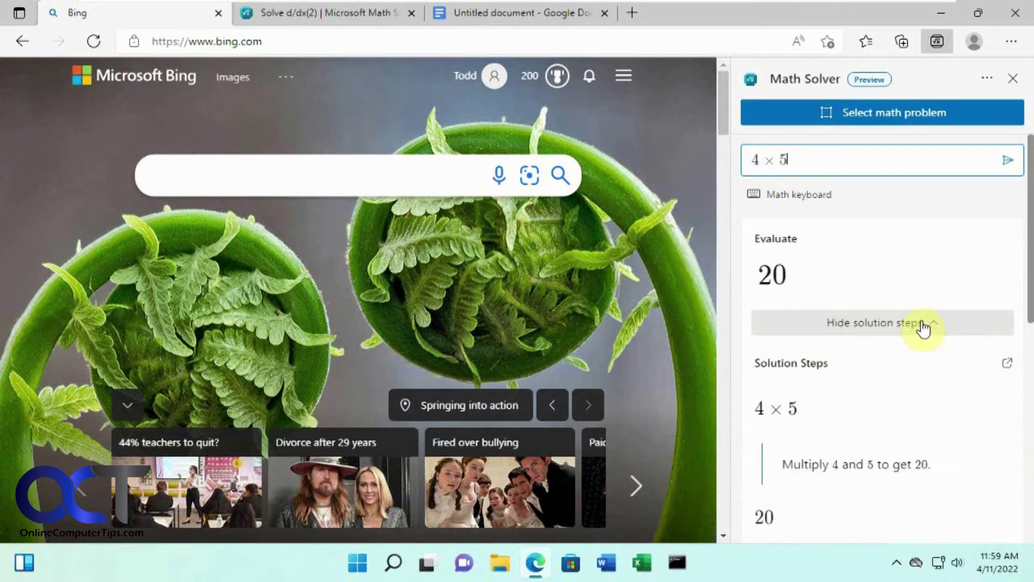
- Extend the expression to 4×5−5÷9+2.3 on the math keyboard and solve it
left_click(819, 195)
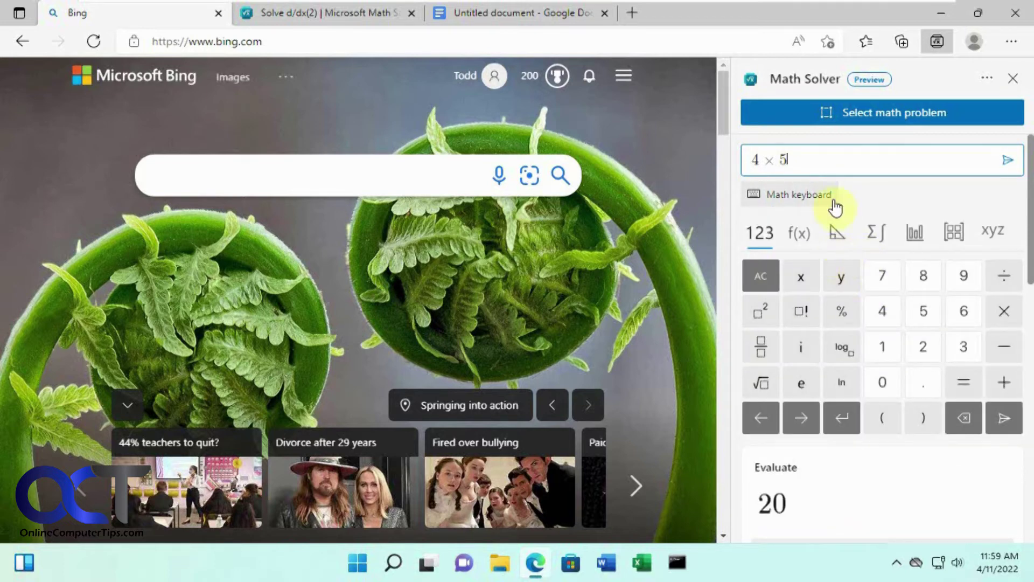
left_click(996, 350)
left_click(937, 321)
left_click(1001, 278)
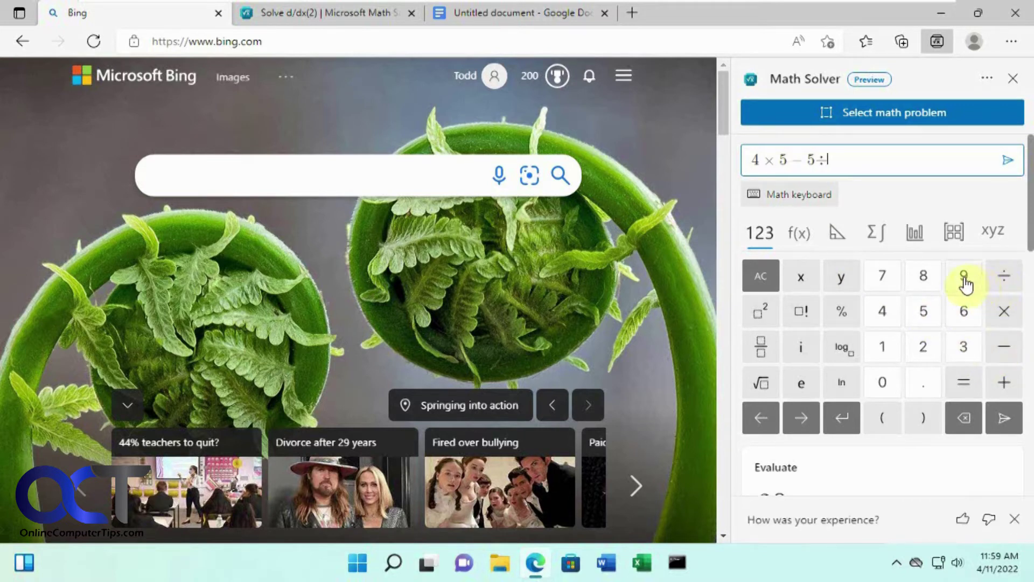
left_click(964, 276)
left_click(1005, 383)
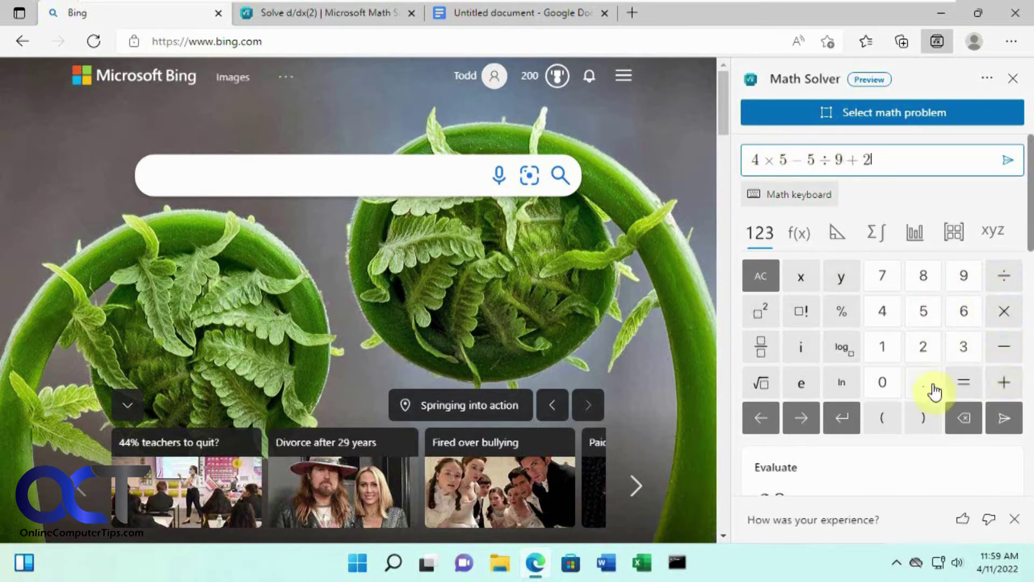
left_click(956, 347)
left_click(1005, 167)
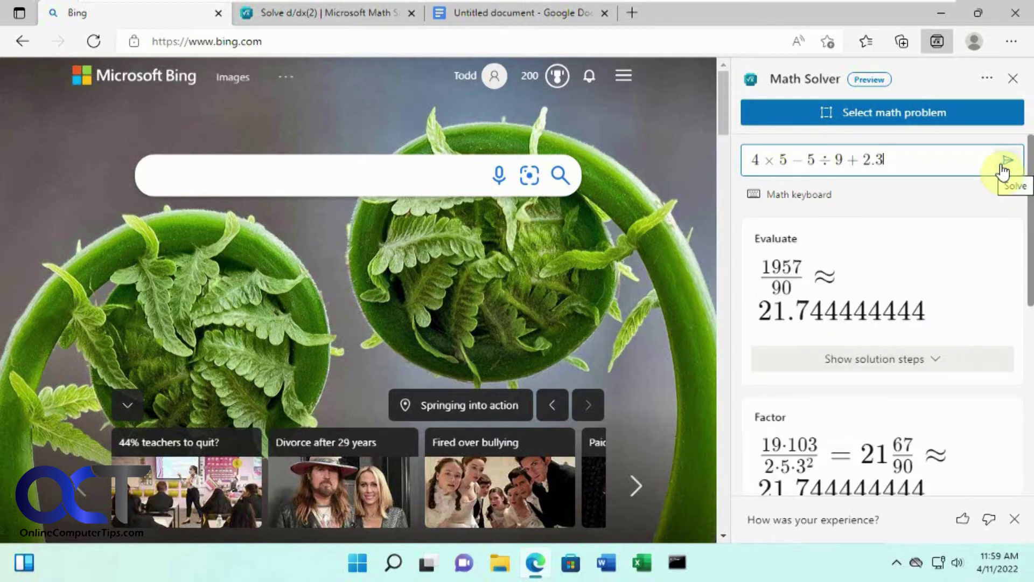
- Show and review the solution steps for 4×5−5÷9+2.3, which comes out to ≈21.744
left_click(942, 369)
scroll(946, 366, "down", 3)
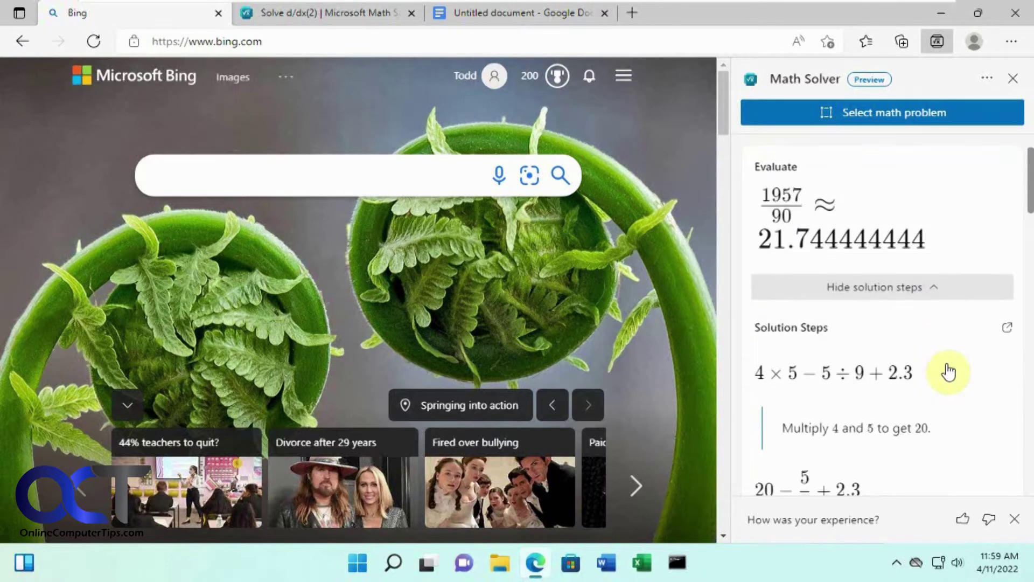
scroll(945, 364, "down", 1)
scroll(946, 364, "down", 3)
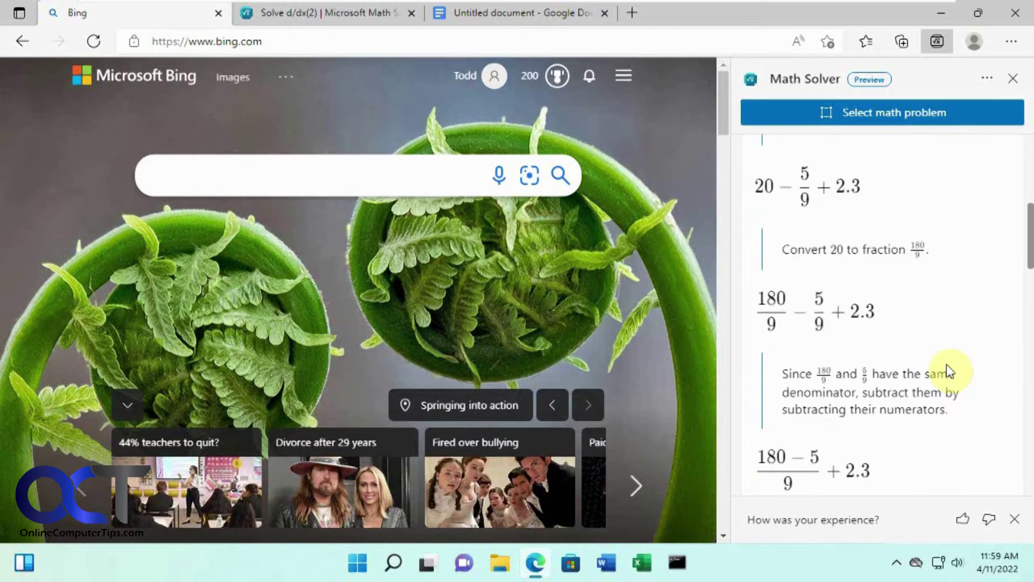
scroll(946, 365, "down", 1)
scroll(946, 364, "up", 7)
scroll(946, 364, "up", 1)
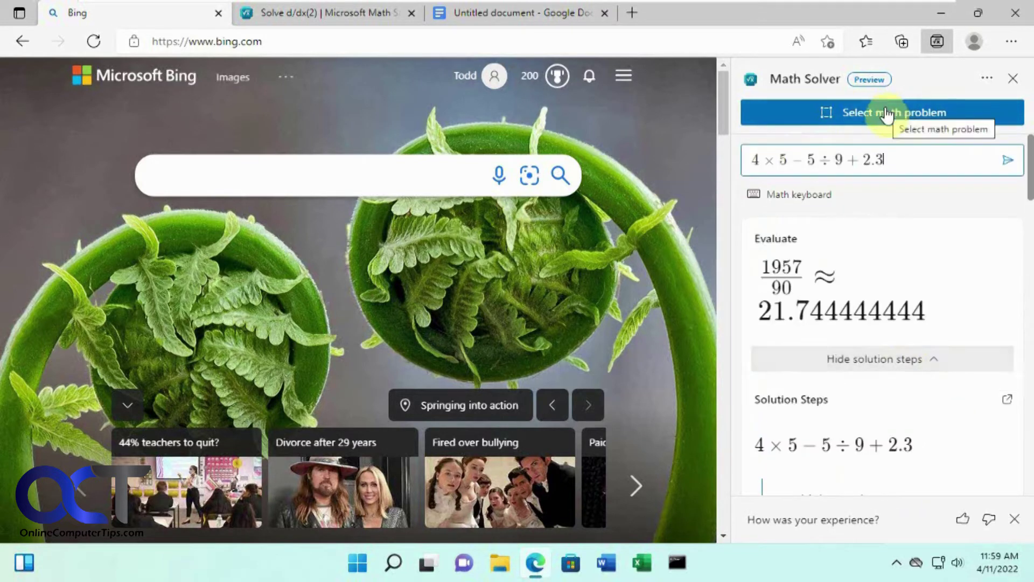
- Capture x² − 4x − 5 = 0 from the Math Solver page and solve it, giving x = −1 and x = 5
left_click(350, 14)
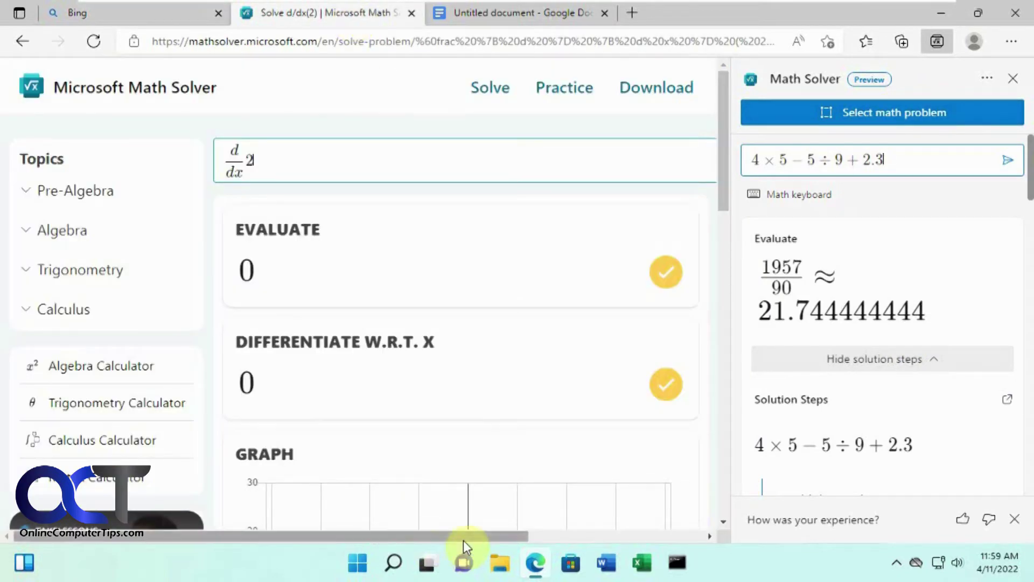
left_click_drag(464, 536, 647, 522)
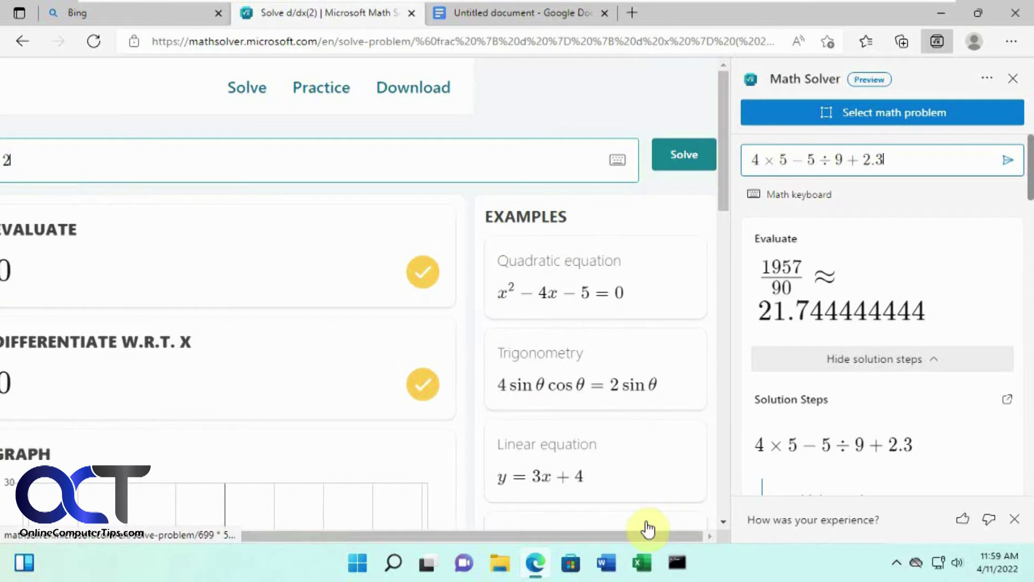
left_click(904, 118)
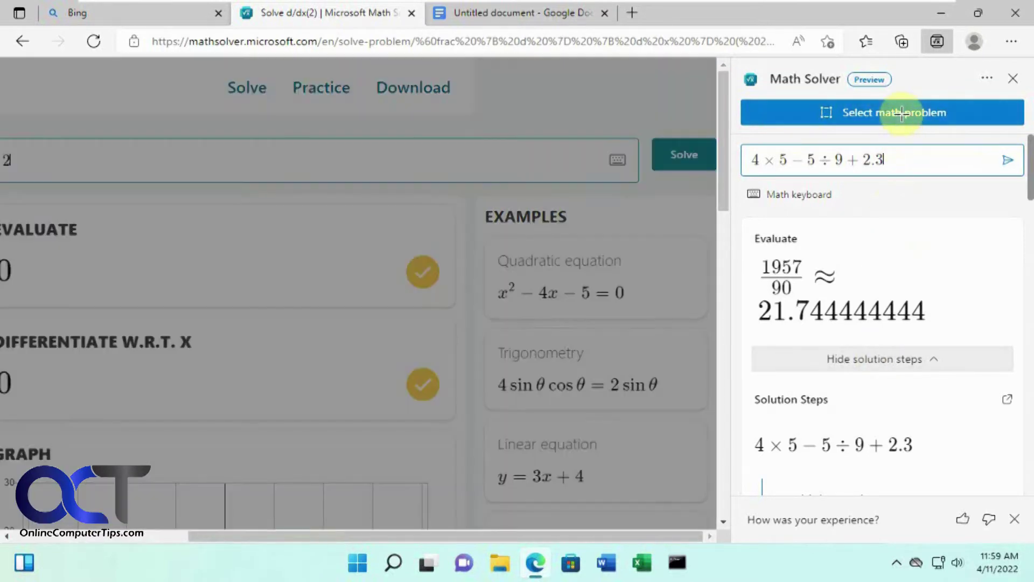
left_click_drag(493, 276, 636, 308)
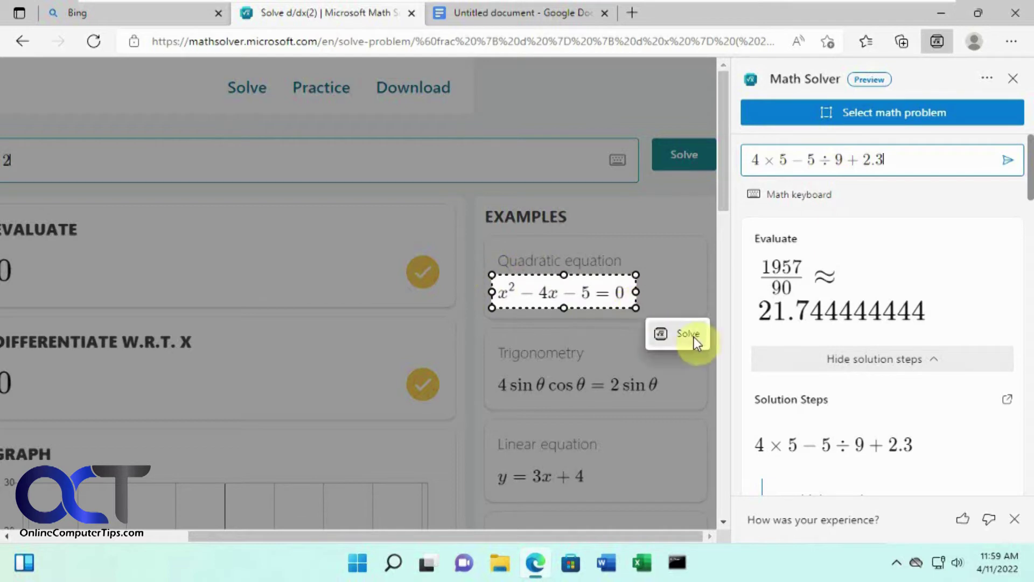
left_click(694, 338)
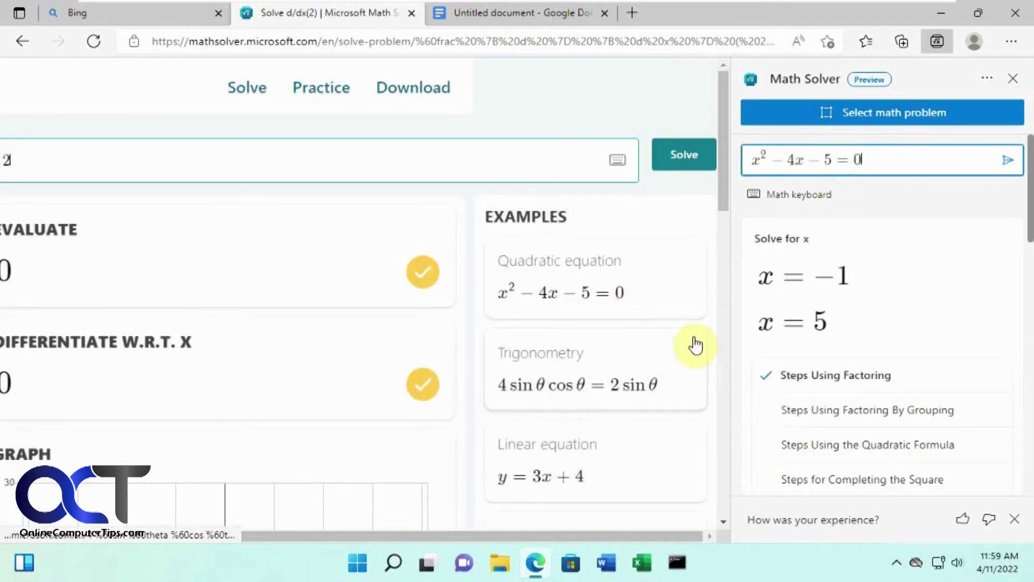
- Expand the factoring steps, scroll down to the videos and share link, then switch to Google Docs
scroll(921, 337, "down", 1)
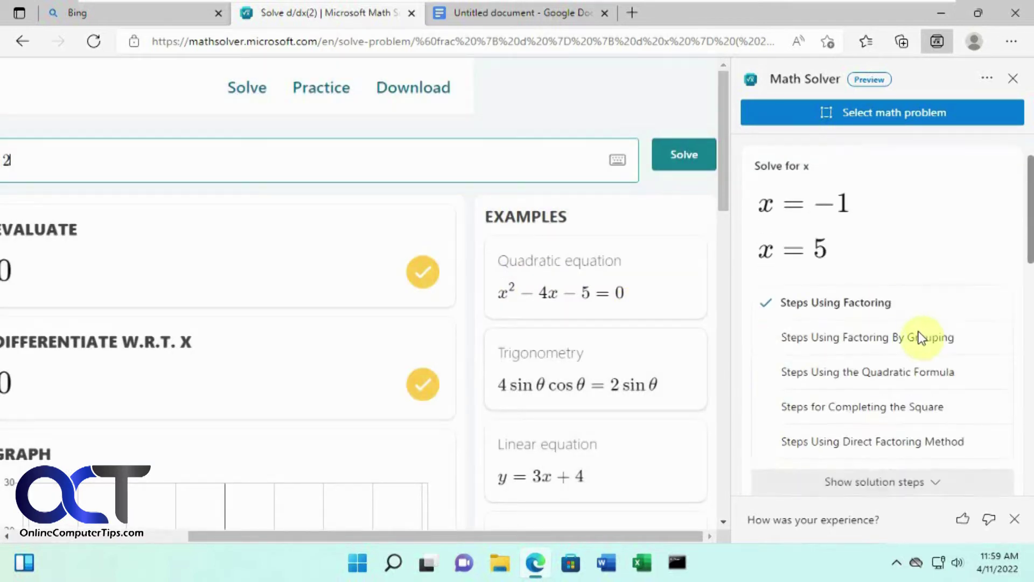
scroll(918, 336, "down", 2)
left_click(908, 344)
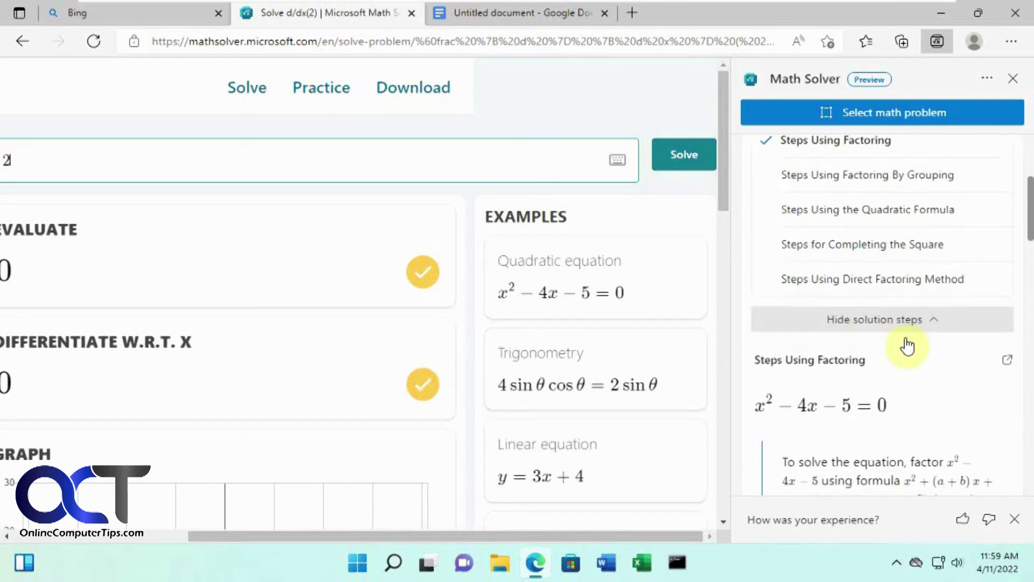
scroll(907, 345, "down", 2)
scroll(908, 344, "down", 1)
scroll(907, 344, "down", 1)
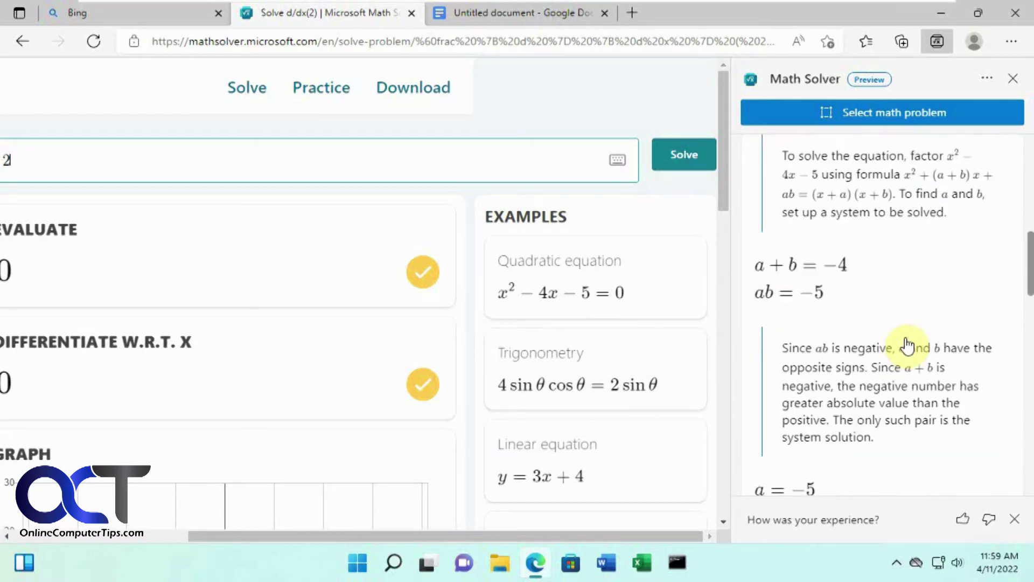
scroll(908, 345, "down", 1)
scroll(908, 345, "down", 1)
scroll(908, 345, "down", 2)
scroll(908, 345, "down", 1)
scroll(908, 344, "down", 2)
scroll(908, 344, "down", 1)
scroll(907, 344, "down", 2)
scroll(908, 345, "down", 1)
scroll(908, 345, "down", 2)
scroll(908, 345, "down", 1)
scroll(908, 342, "down", 2)
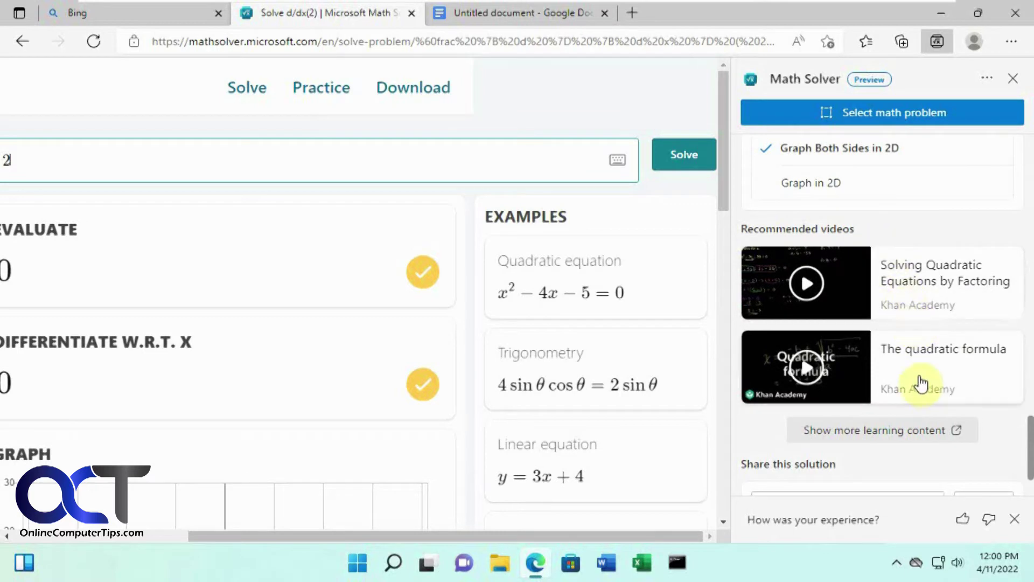
scroll(939, 369, "down", 1)
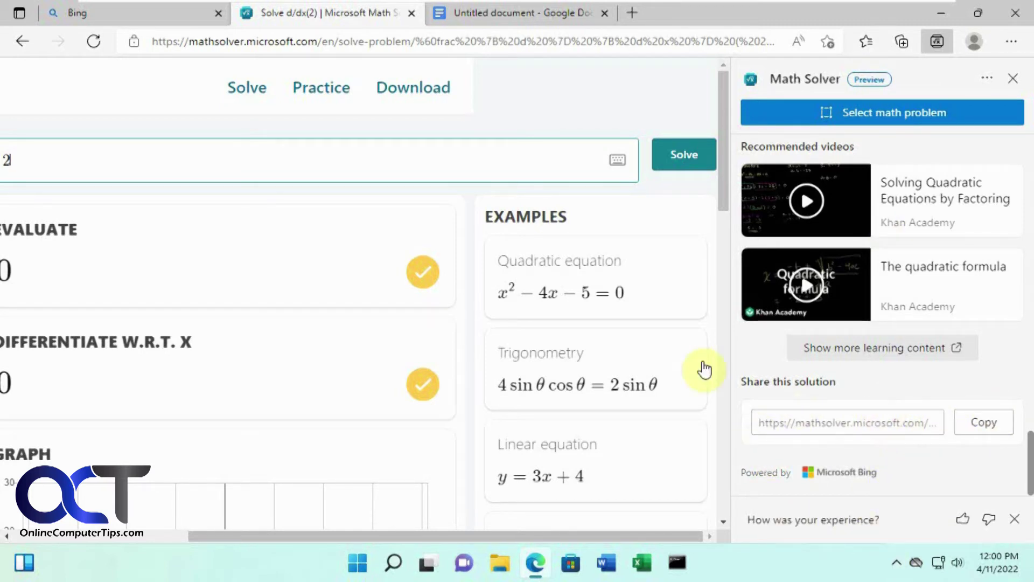
left_click(530, 16)
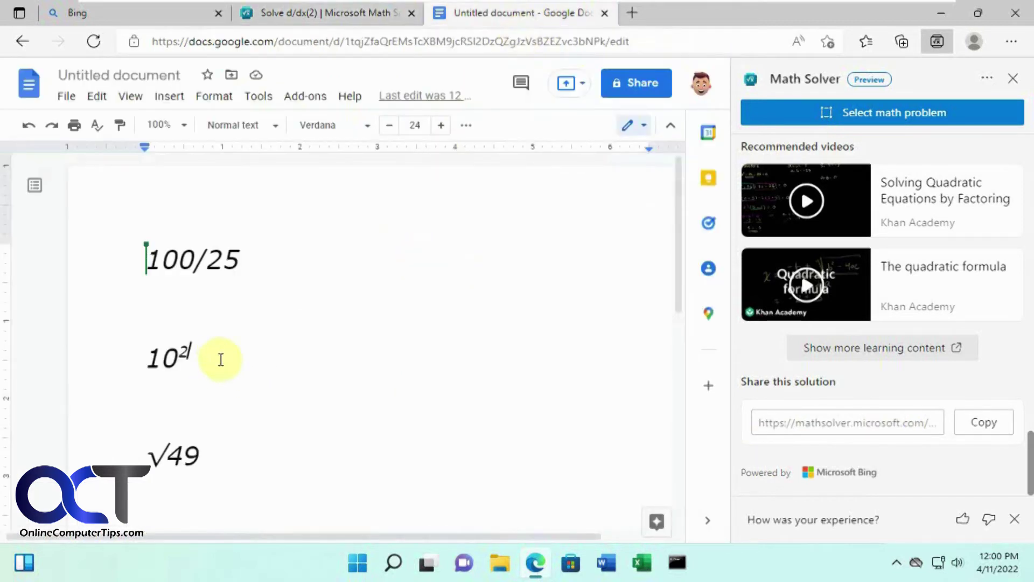
- Capture 100/25 from the document, solve it, and expand its solution steps
left_click(883, 113)
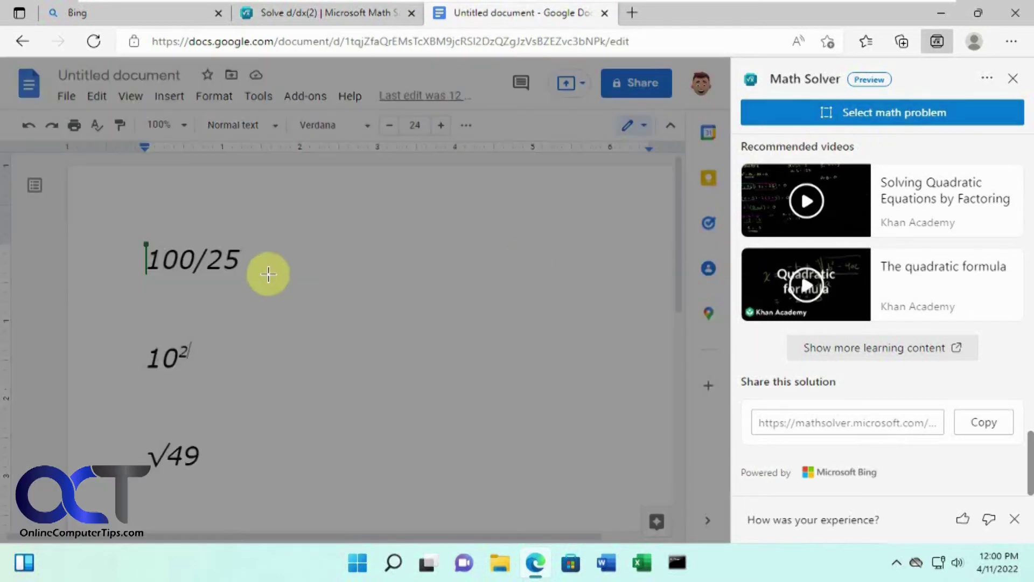
left_click_drag(148, 243, 244, 275)
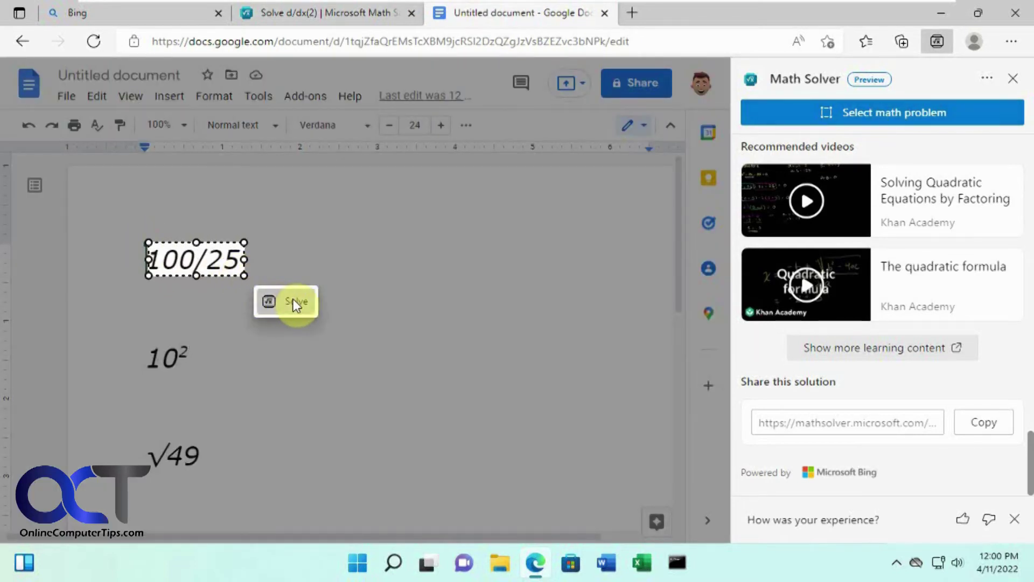
left_click(292, 298)
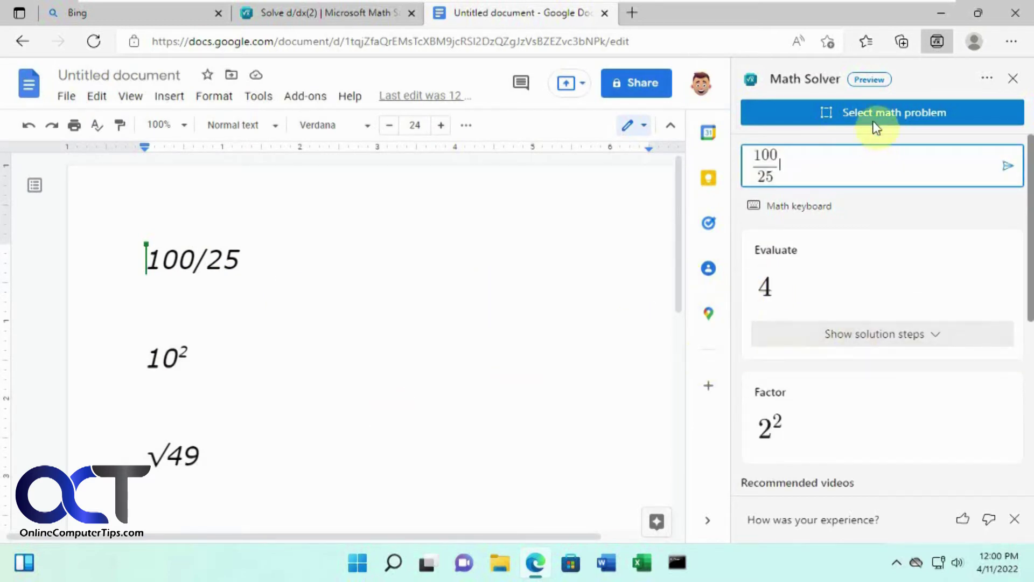
left_click(913, 342)
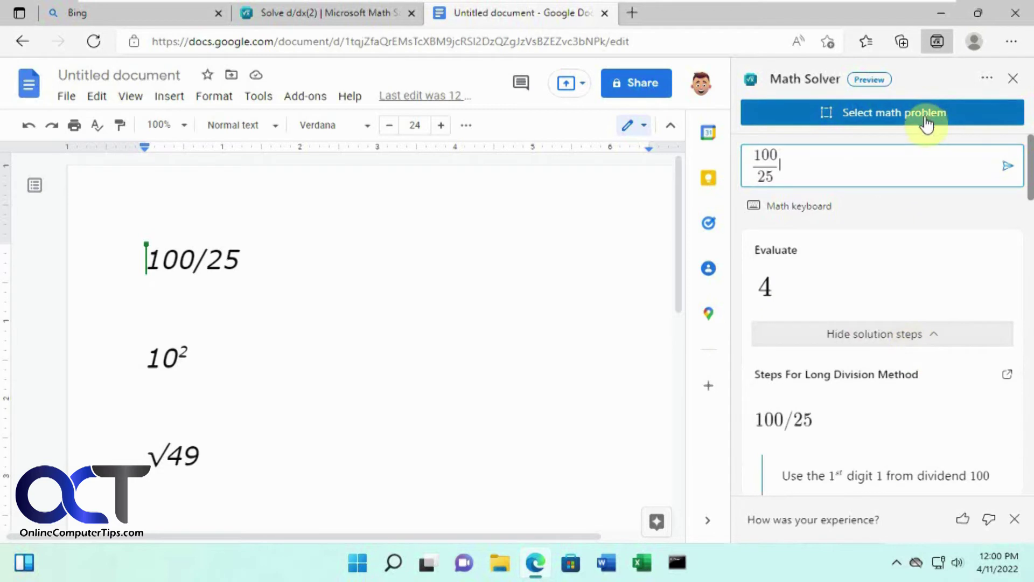
- Capture 10² from the document and solve it, getting 100
left_click(922, 114)
left_click_drag(138, 335, 191, 373)
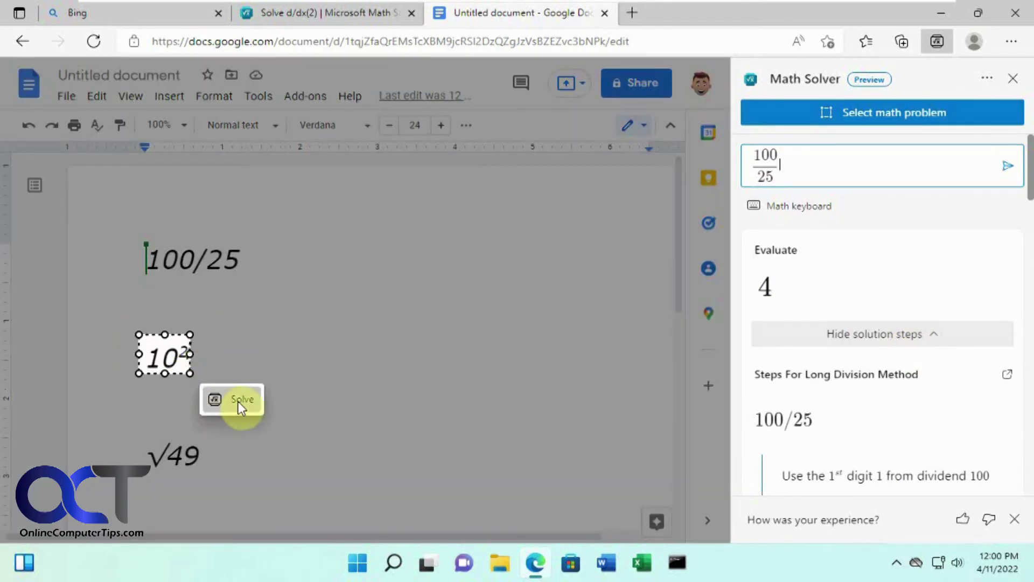
left_click(238, 402)
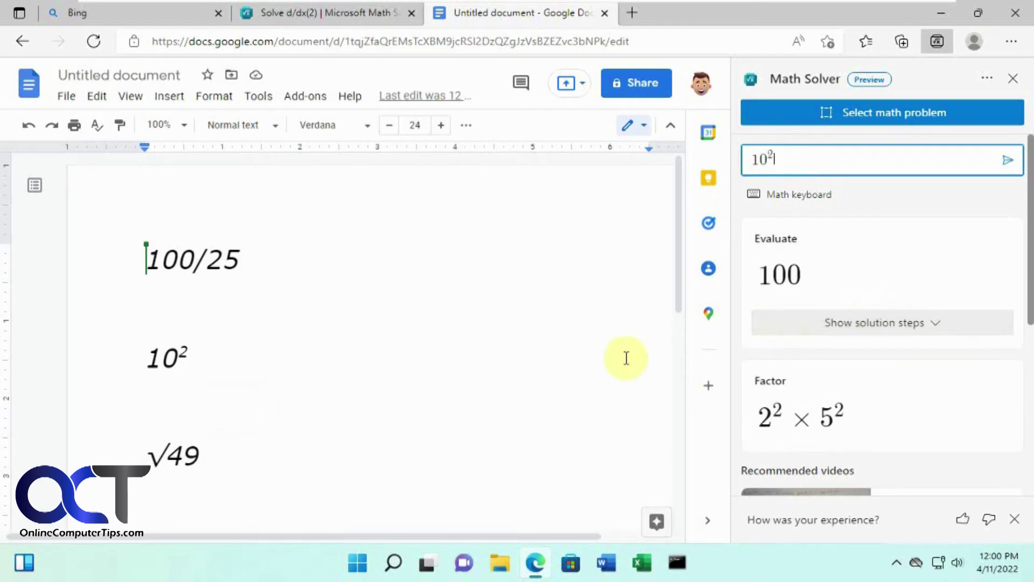
- Capture √49 from the document, solve it to 7, and review its solution steps
left_click(854, 116)
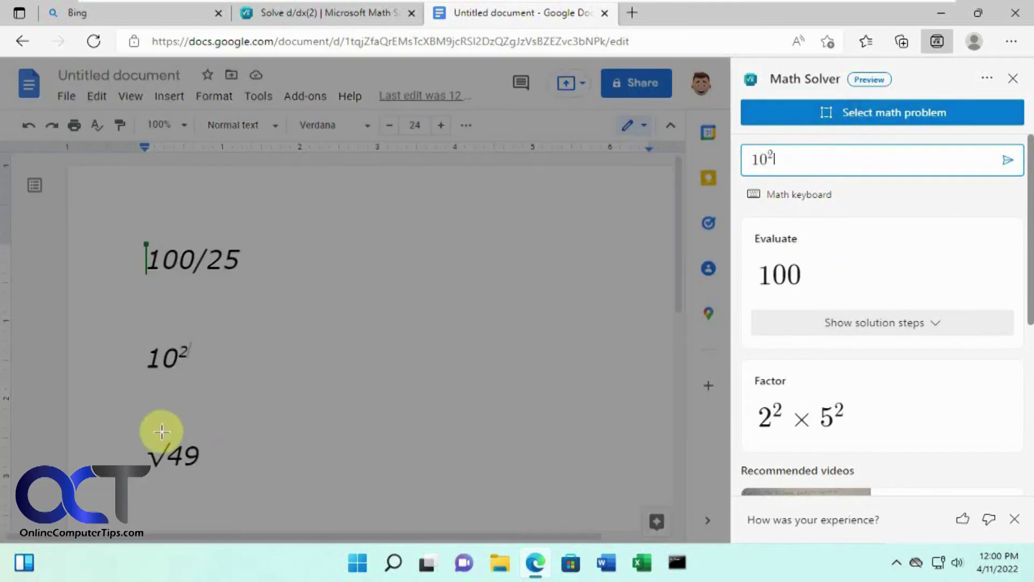
left_click_drag(143, 430, 202, 475)
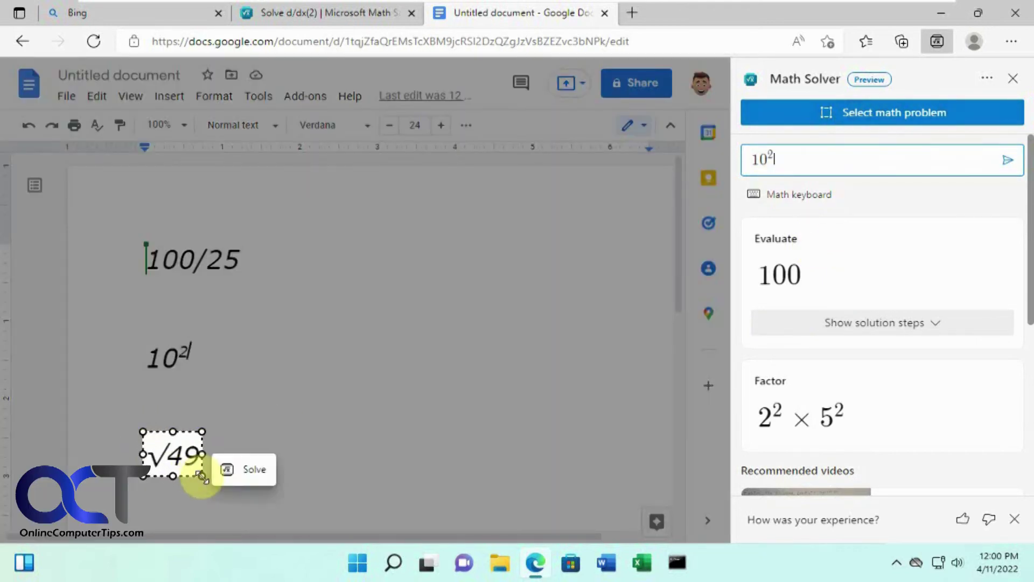
left_click(248, 471)
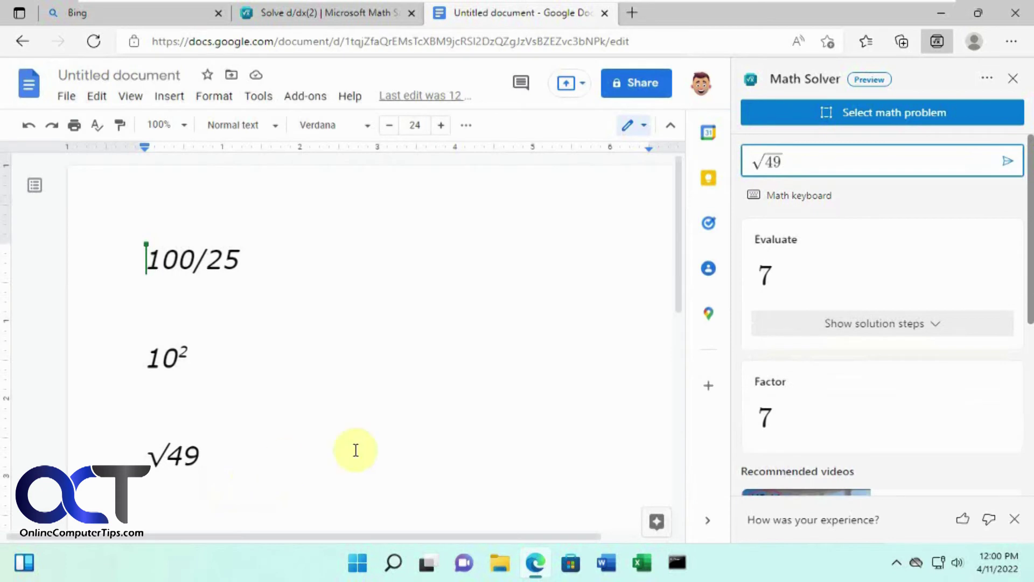
left_click(814, 315)
scroll(872, 331, "down", 5)
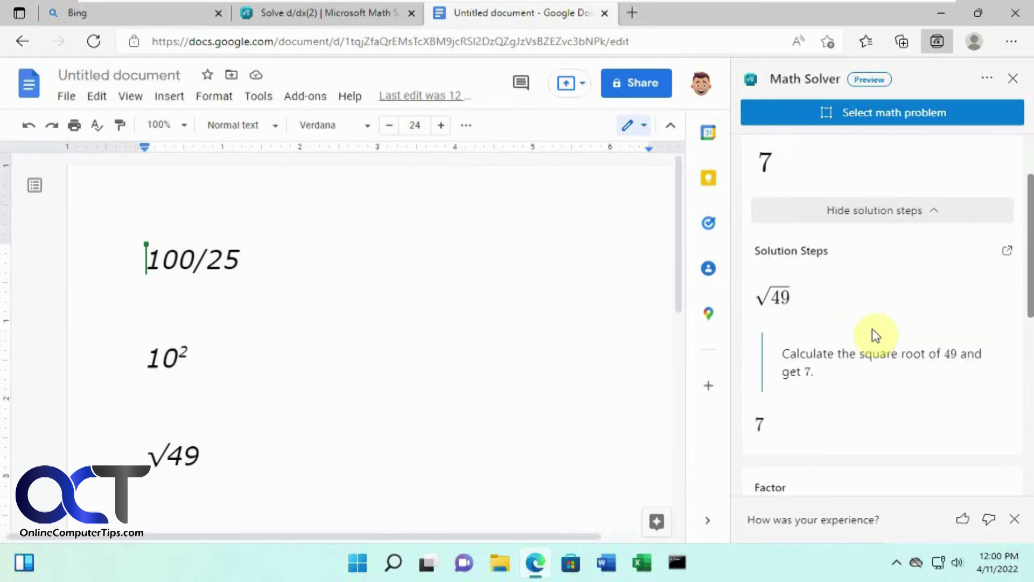
scroll(872, 328, "down", 1)
scroll(408, 408, "down", 2)
scroll(408, 408, "down", 2)
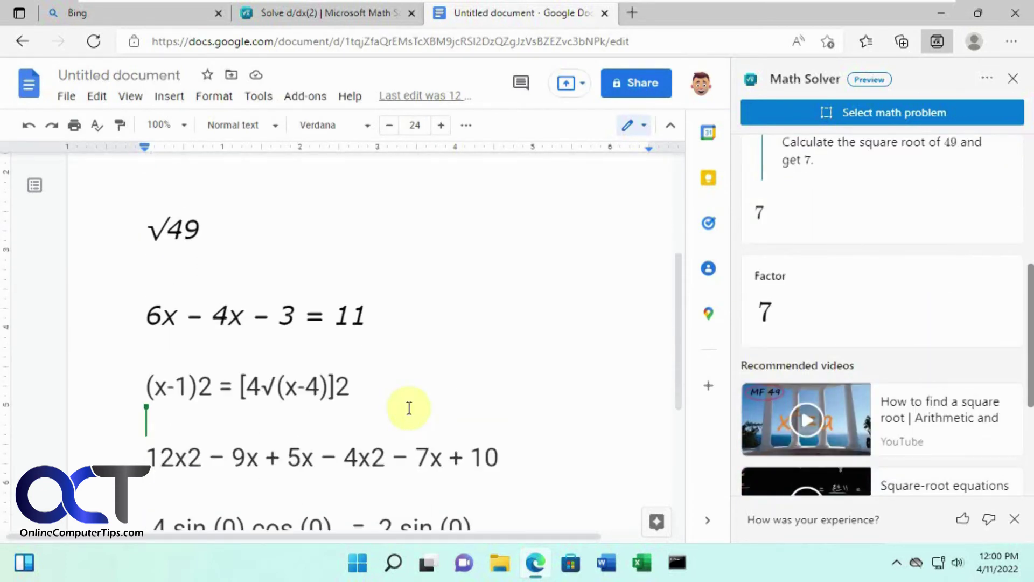
- Capture 6x − 4x − 3 = 11 from the document, solve it, and review the solution steps
left_click(877, 112)
left_click_drag(127, 296, 377, 335)
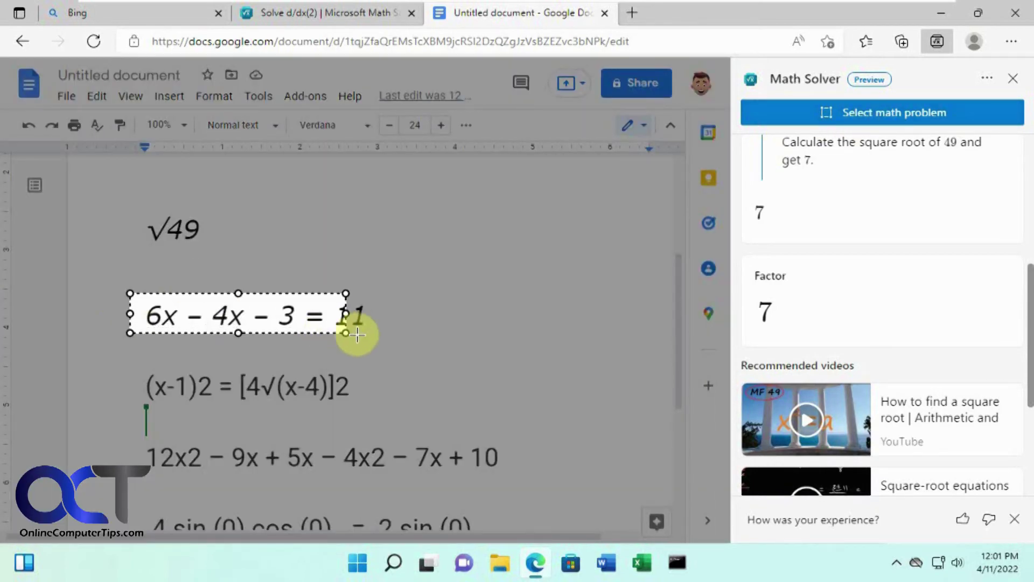
left_click(427, 362)
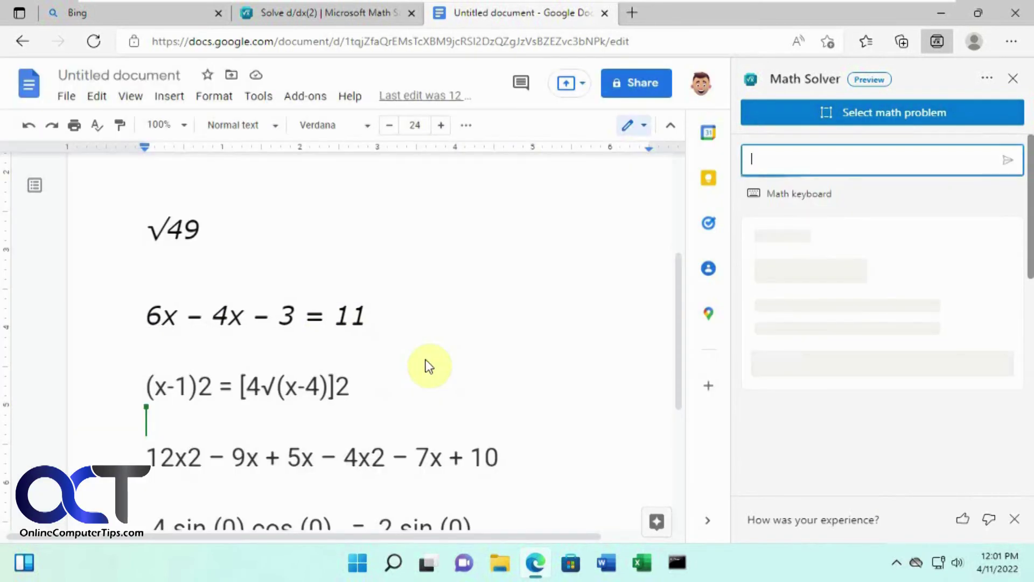
left_click(886, 311)
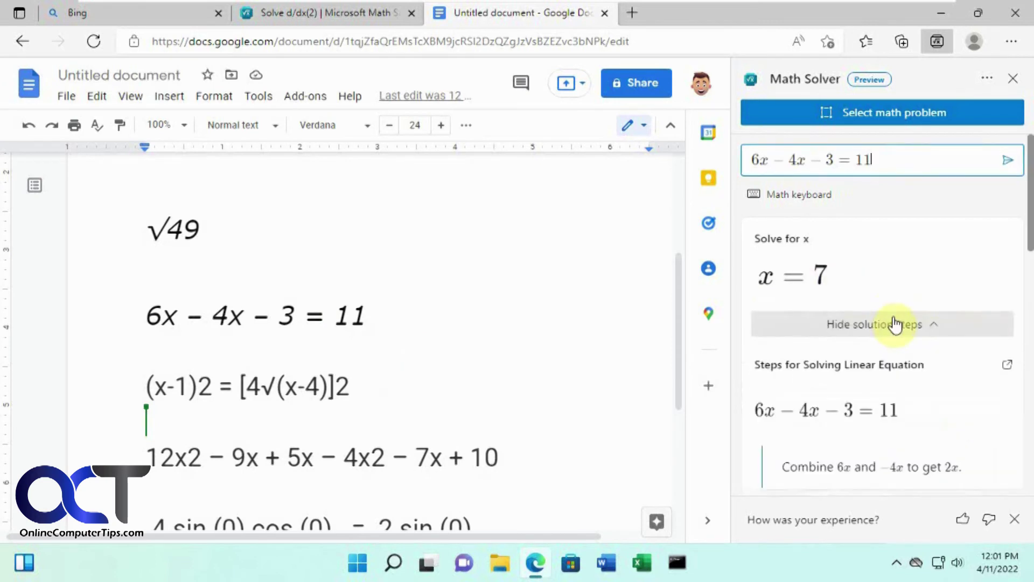
scroll(896, 323, "down", 1)
scroll(895, 333, "down", 2)
scroll(897, 333, "down", 2)
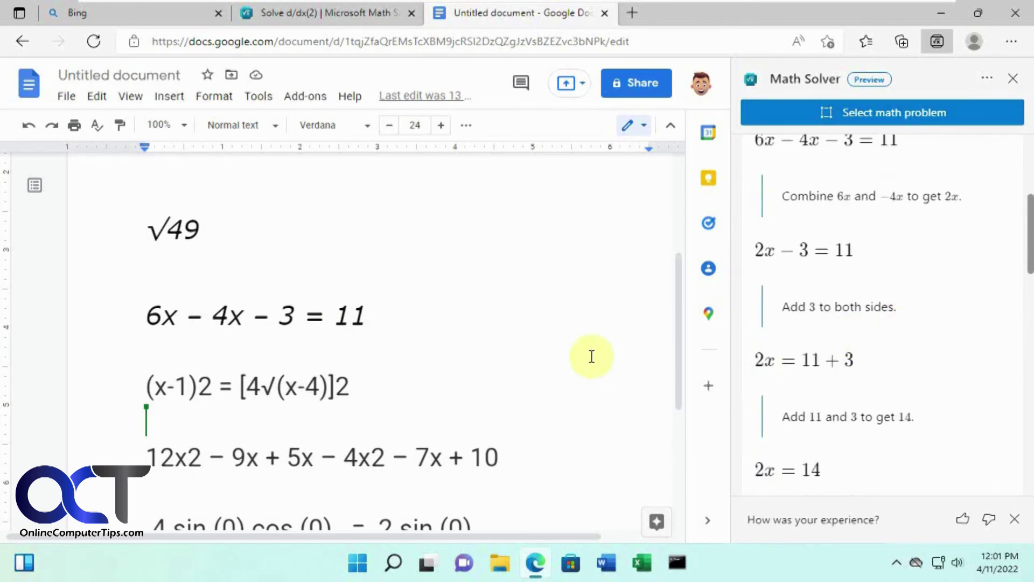
scroll(592, 356, "down", 2)
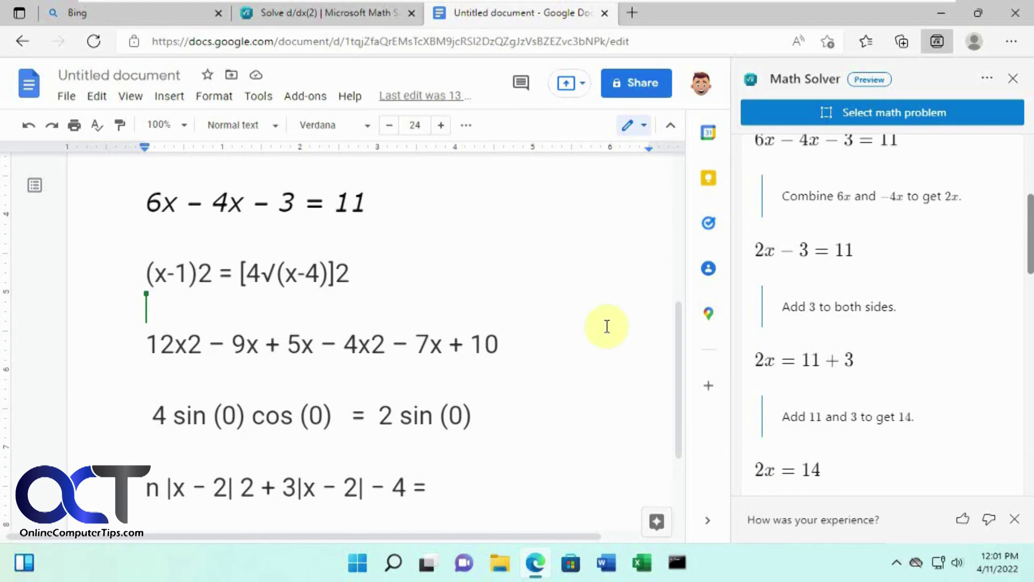
scroll(607, 325, "down", 1)
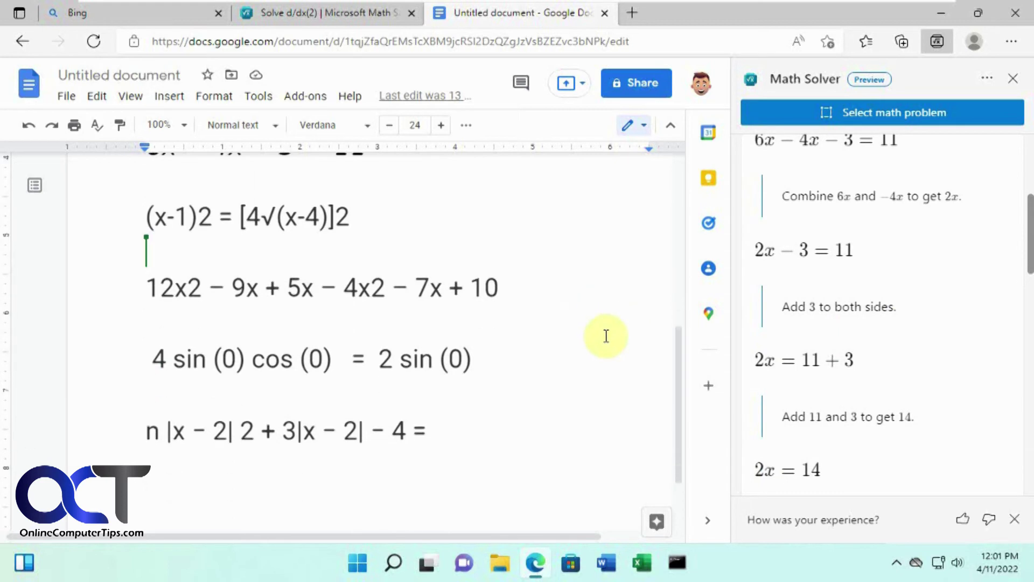
- Capture the document's absolute-value expression line and solve it in Math Solver
left_click(883, 114)
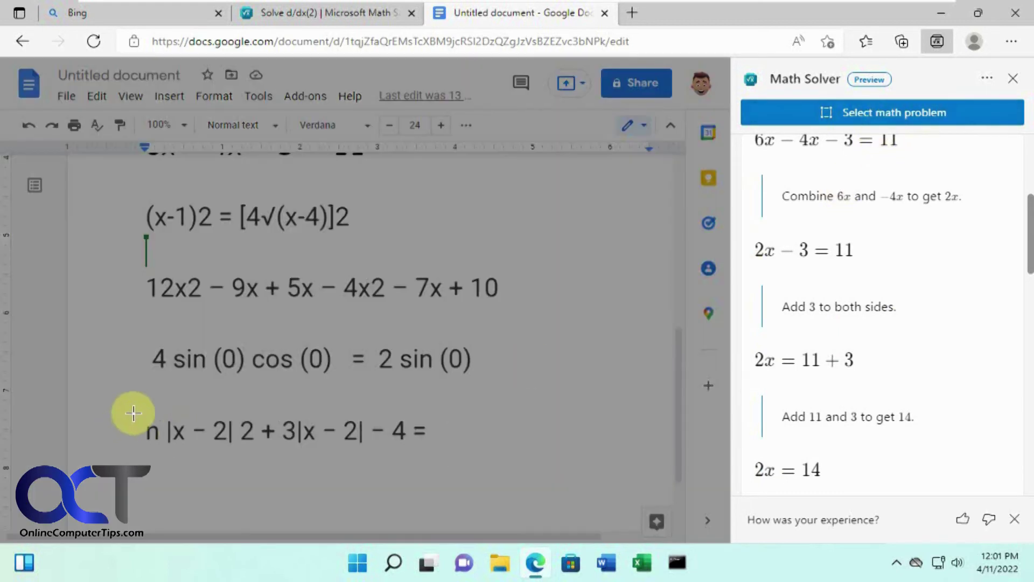
left_click_drag(133, 410, 429, 448)
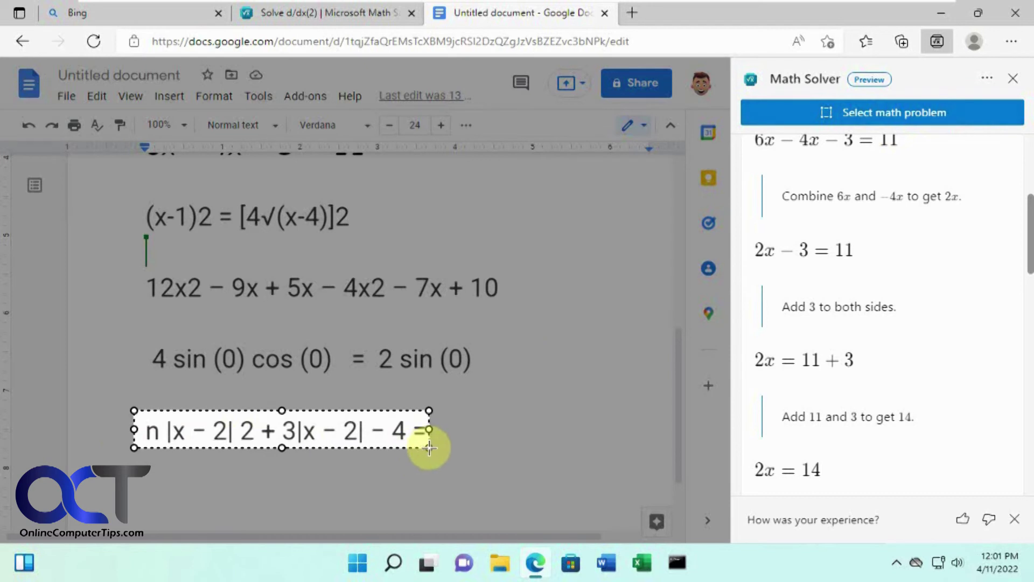
left_click(480, 470)
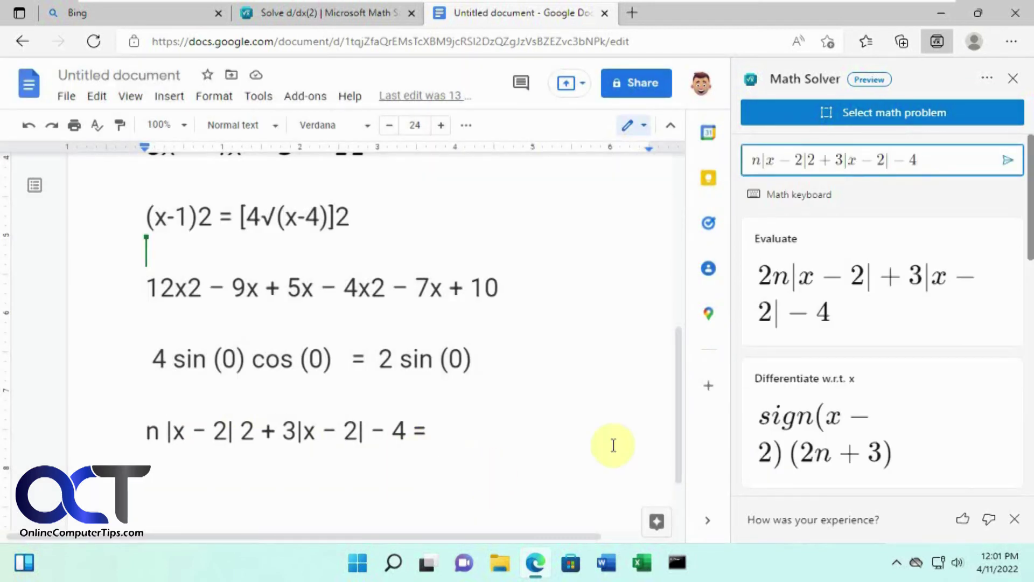
scroll(915, 399, "down", 1)
scroll(862, 393, "up", 1)
scroll(625, 381, "up", 3)
scroll(611, 383, "up", 2)
scroll(592, 374, "up", 3)
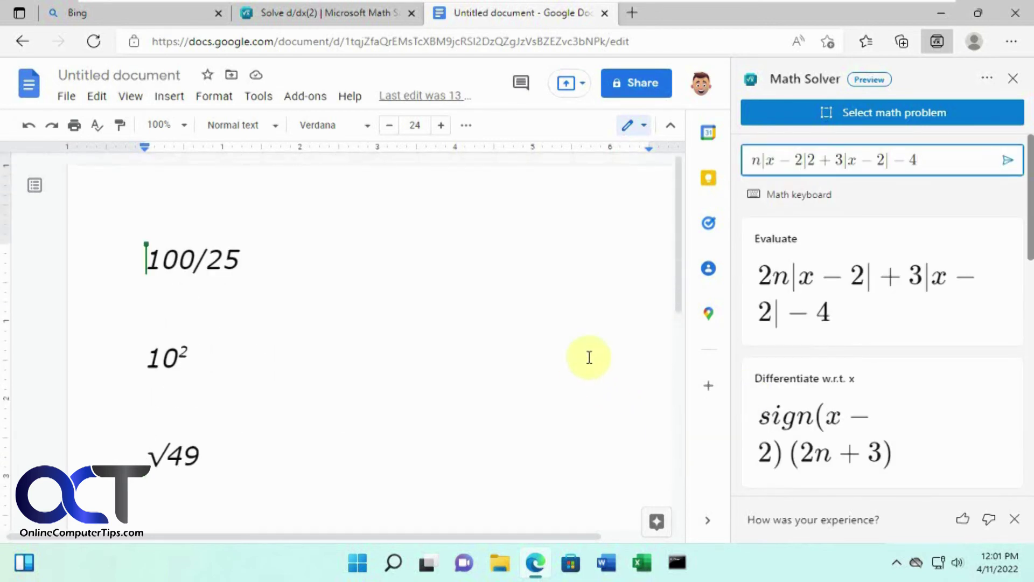
left_click(1013, 44)
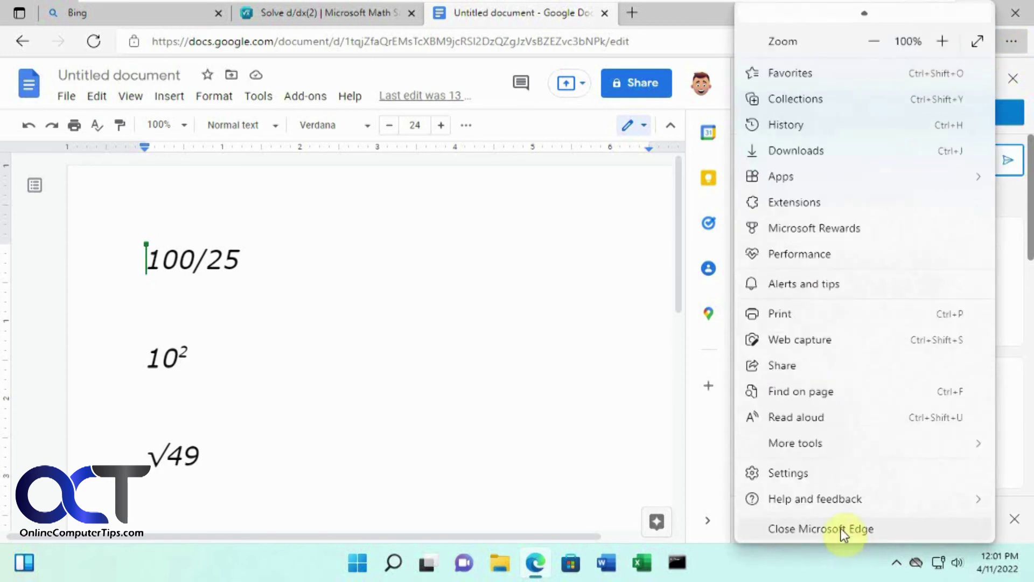
- Open Settings > Appearance and scroll to the toolbar buttons, where Math Solver is switched on
left_click(822, 479)
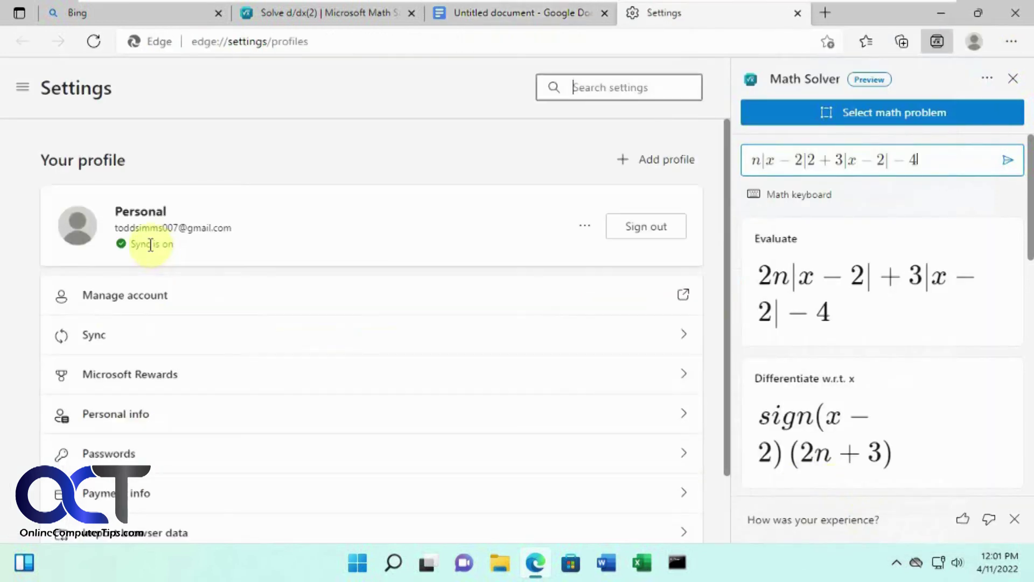
left_click(23, 88)
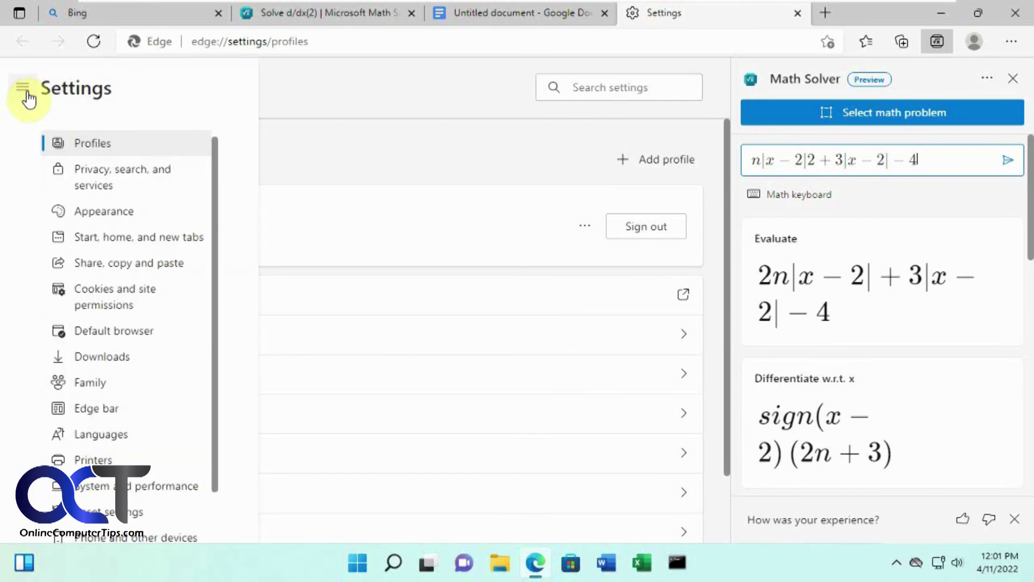
left_click(97, 211)
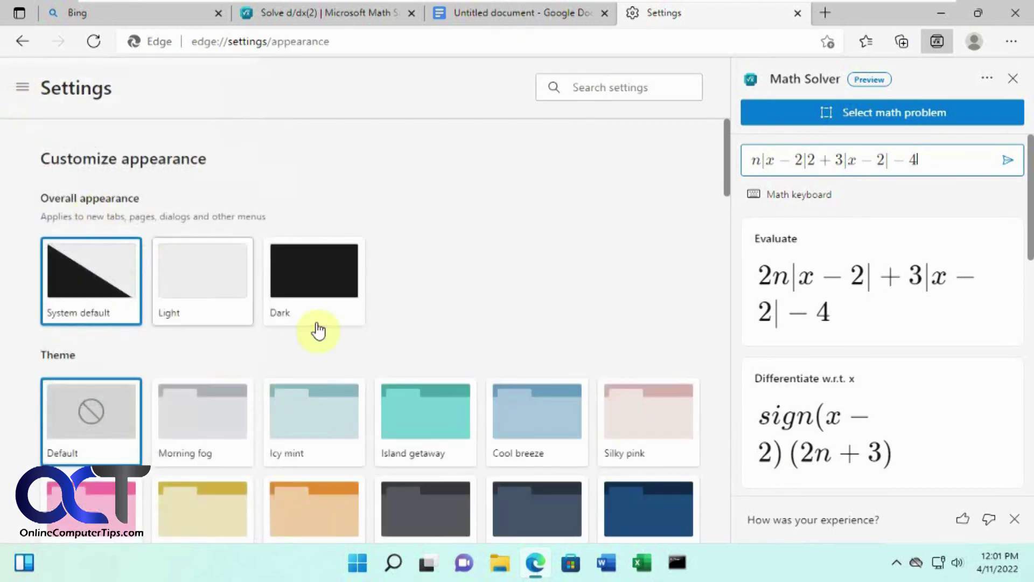
scroll(317, 329, "down", 2)
scroll(319, 332, "down", 3)
scroll(319, 332, "down", 4)
scroll(319, 331, "down", 3)
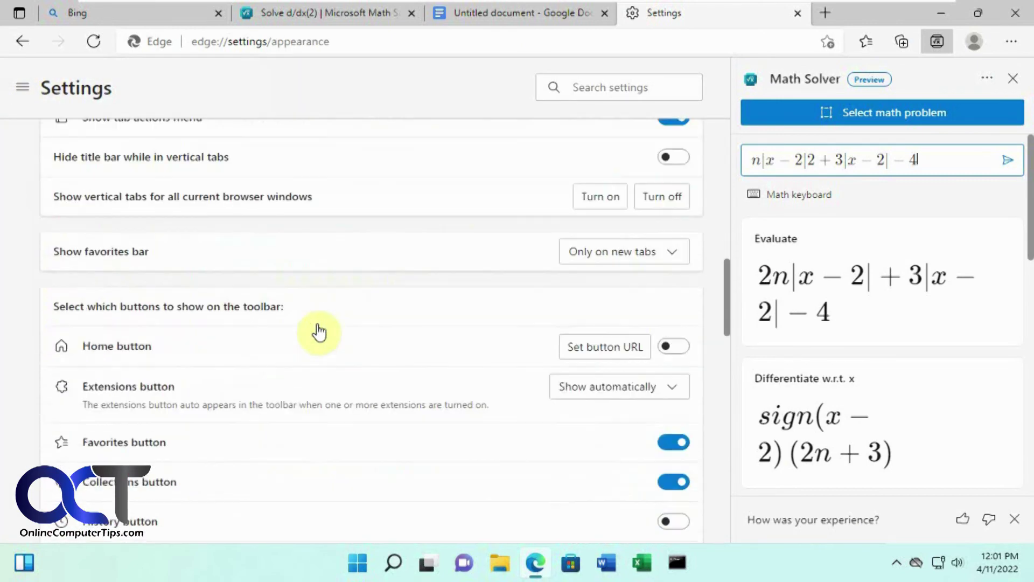
scroll(319, 331, "down", 2)
scroll(319, 331, "down", 2)
scroll(319, 331, "down", 2)
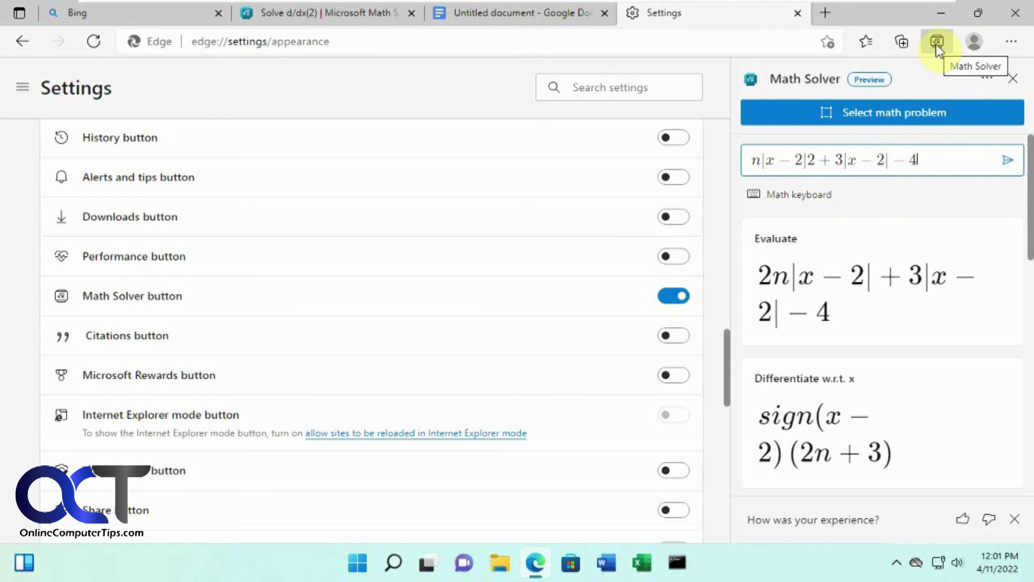
- Close and reopen the Math Solver pane, then switch it to typing a math problem
left_click(1013, 79)
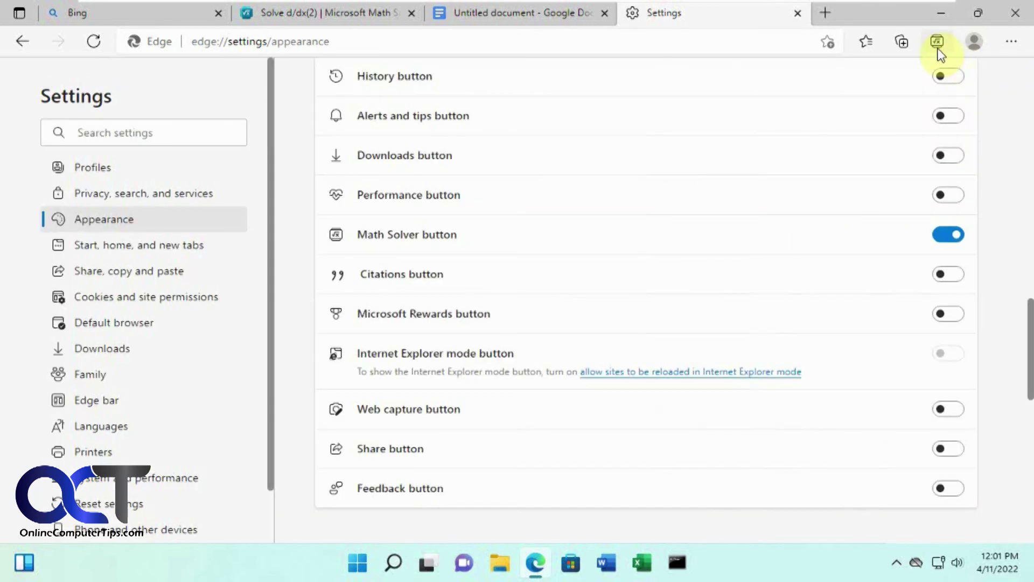
left_click(937, 43)
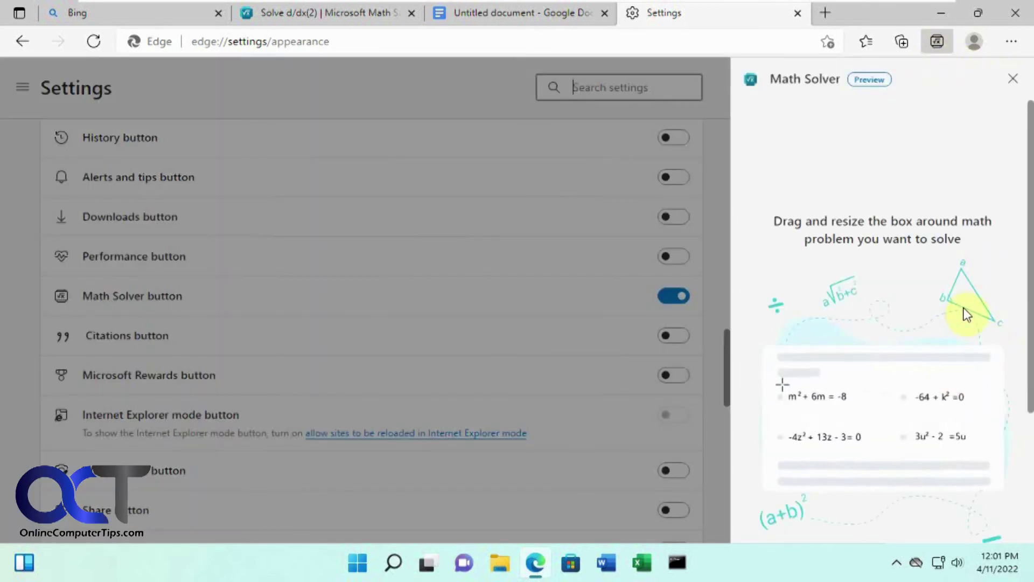
scroll(964, 312, "down", 3)
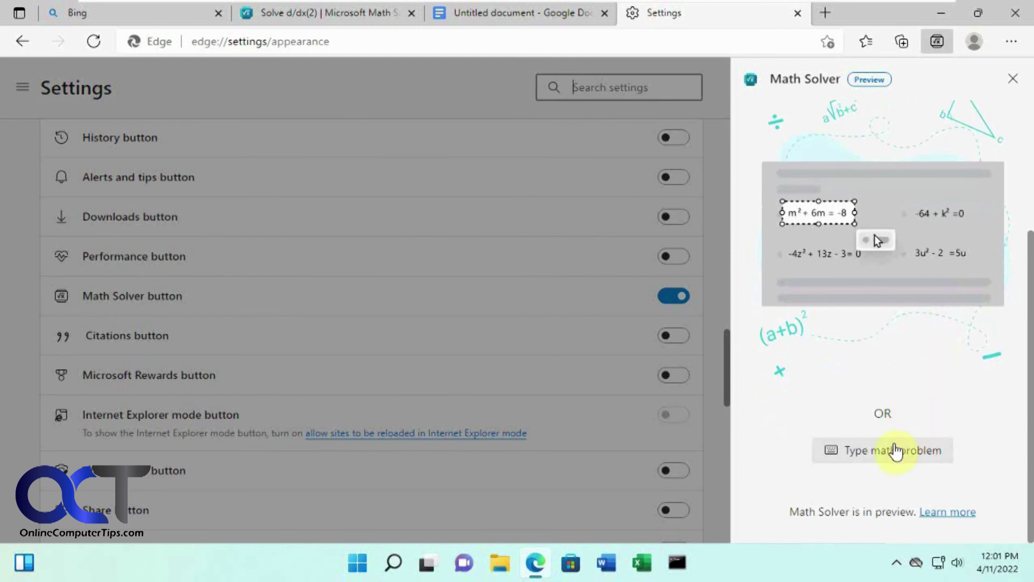
left_click(903, 452)
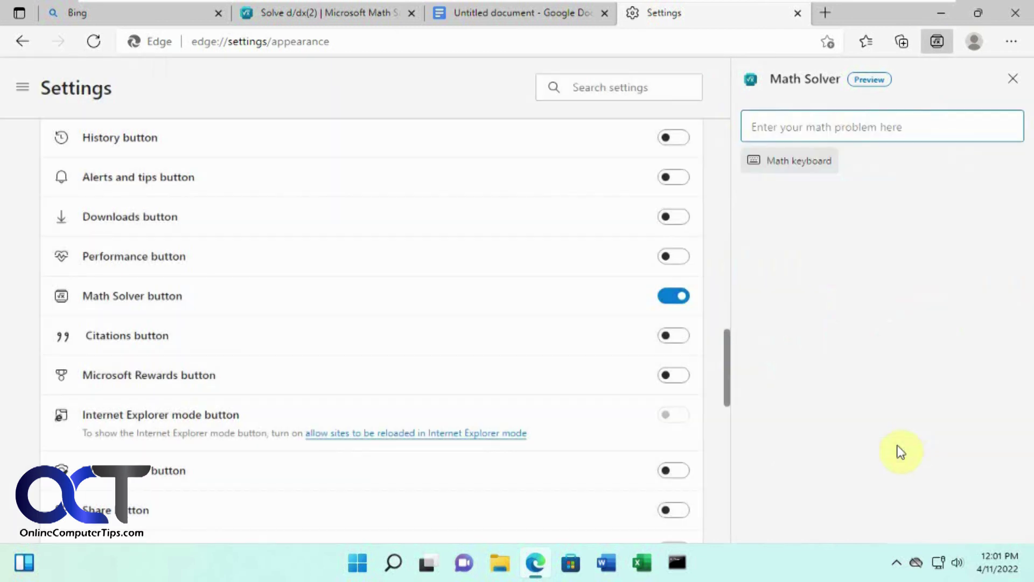